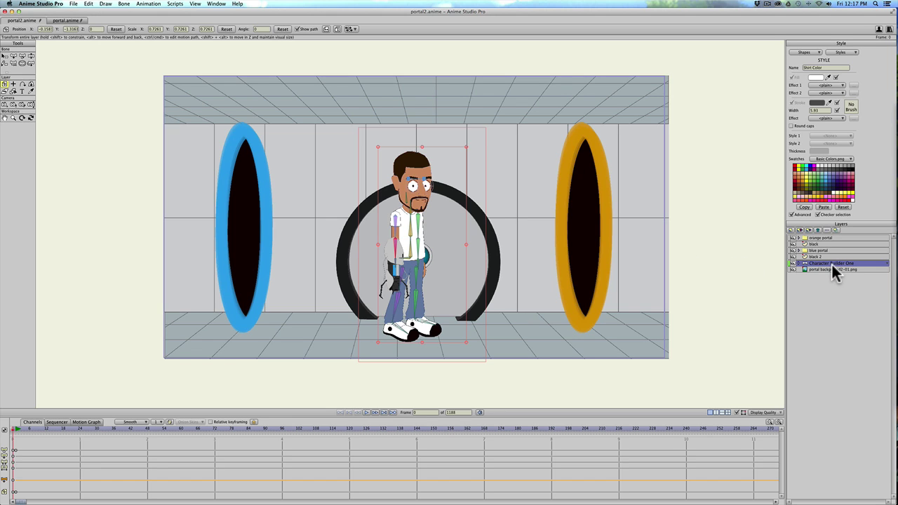
- Add a vector layer named 'mask' and move it below the character layer
click(791, 230)
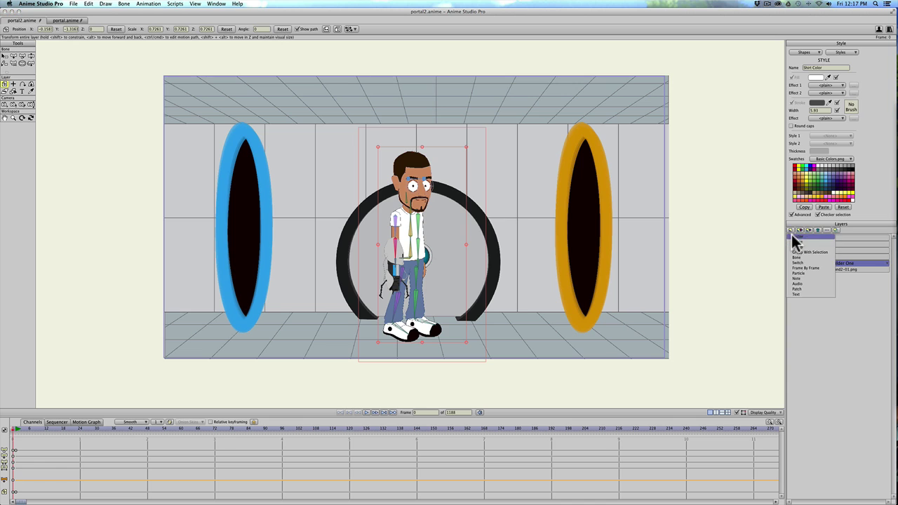
click(797, 238)
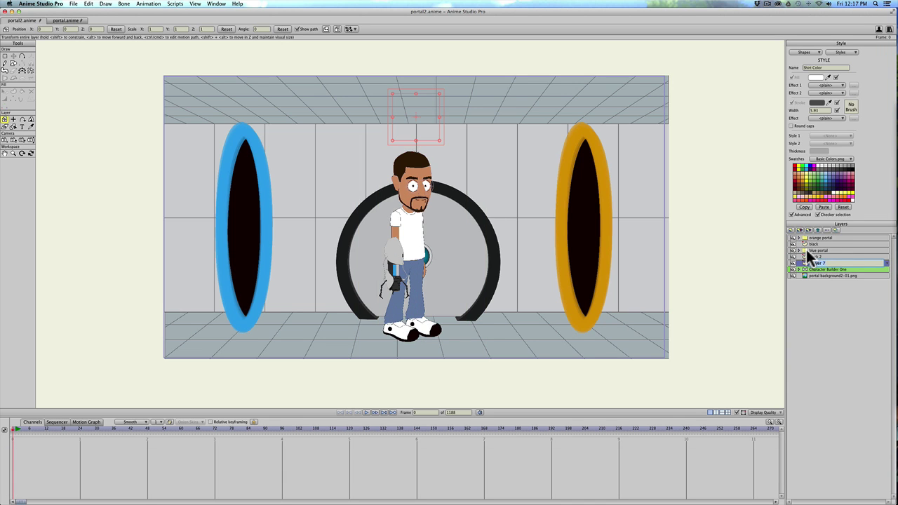
text(mask)
key(Return)
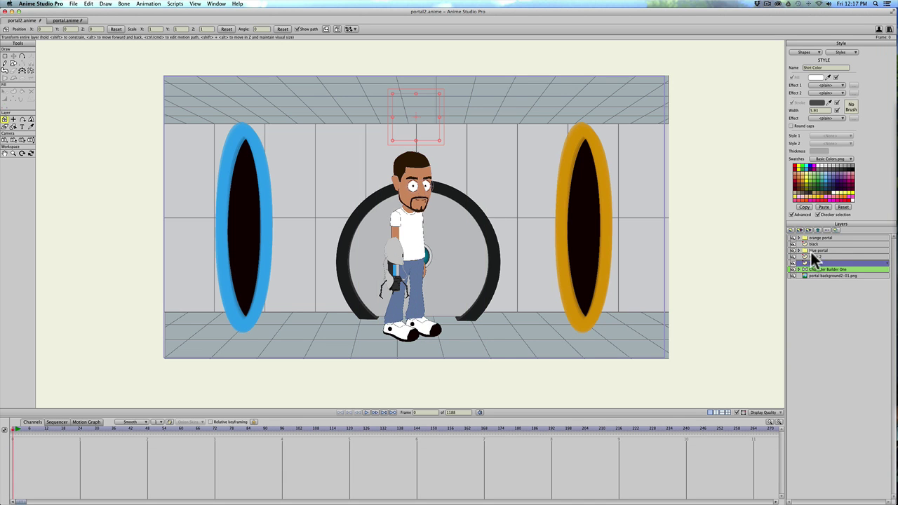
drag(820, 262, 821, 271)
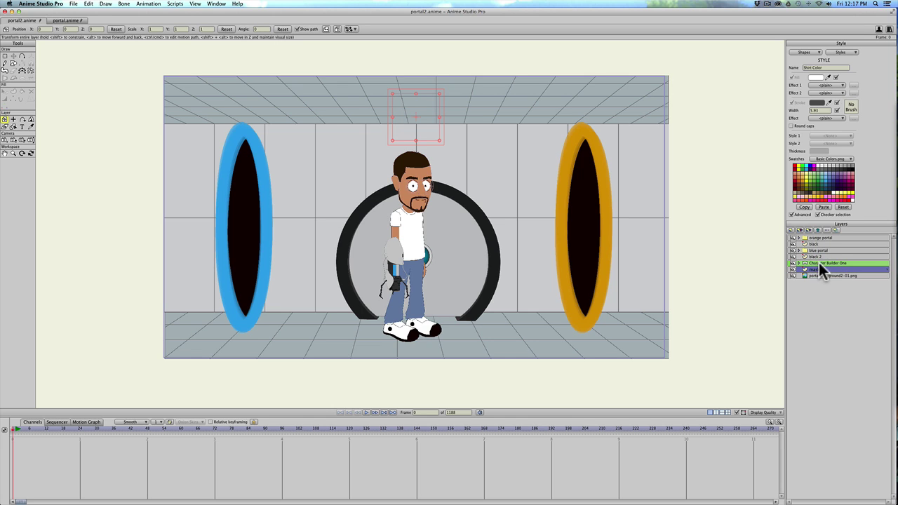
- Add a group layer named 'portal group' above the character, then select mask with the character
click(790, 229)
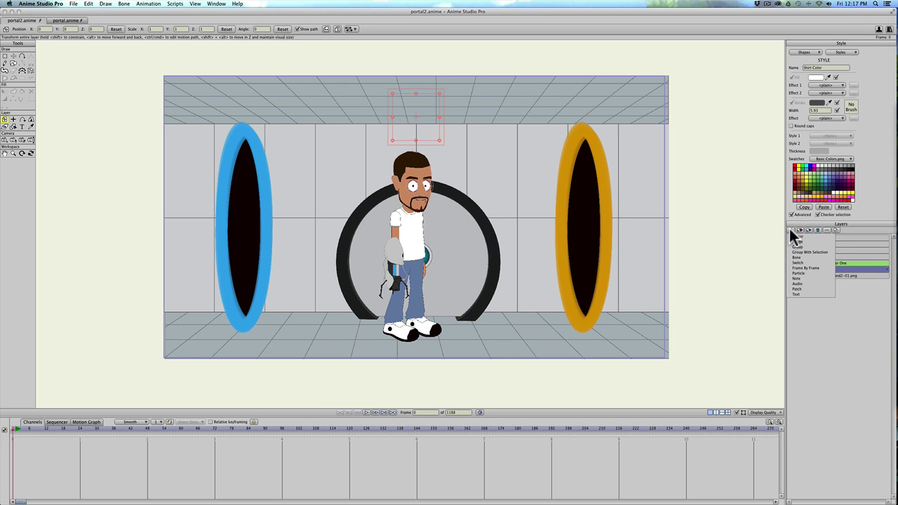
click(797, 246)
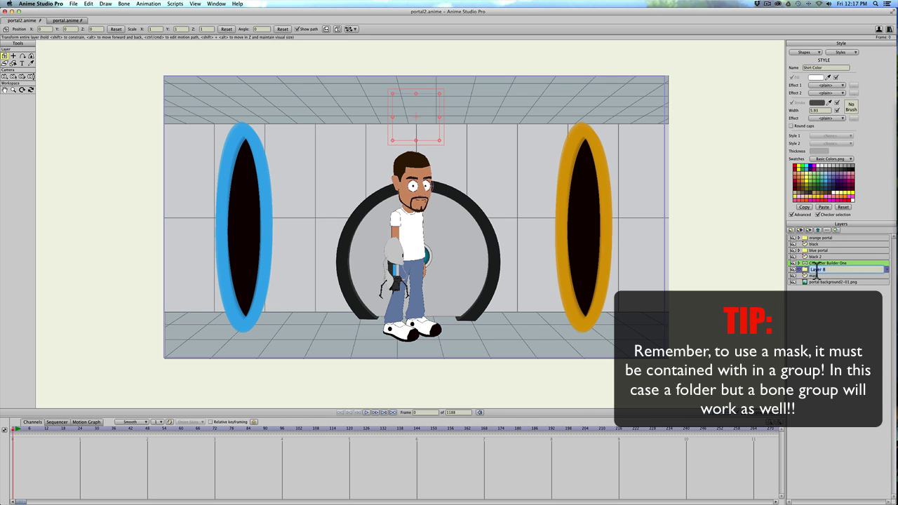
click(793, 268)
text(portal group)
key(Return)
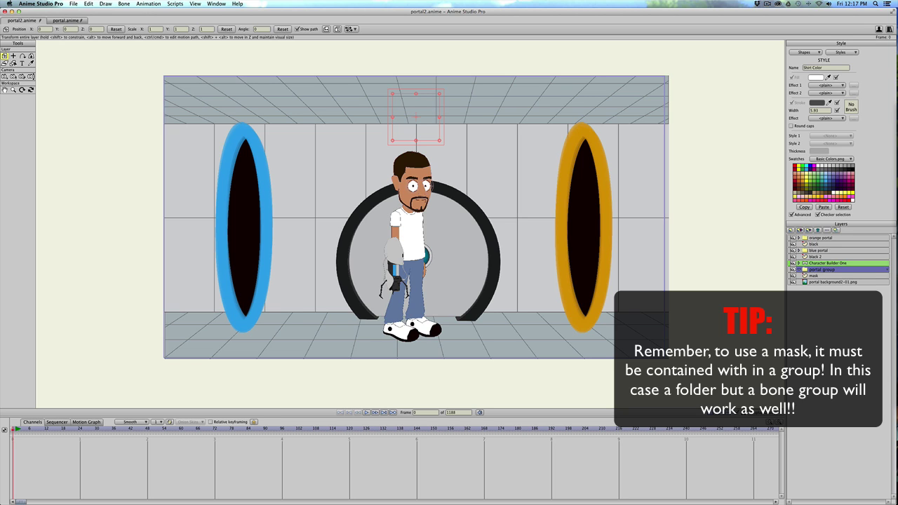
mouse_move(848, 272)
mouse_down()
mouse_move(845, 263)
mouse_move(839, 270)
mouse_up()
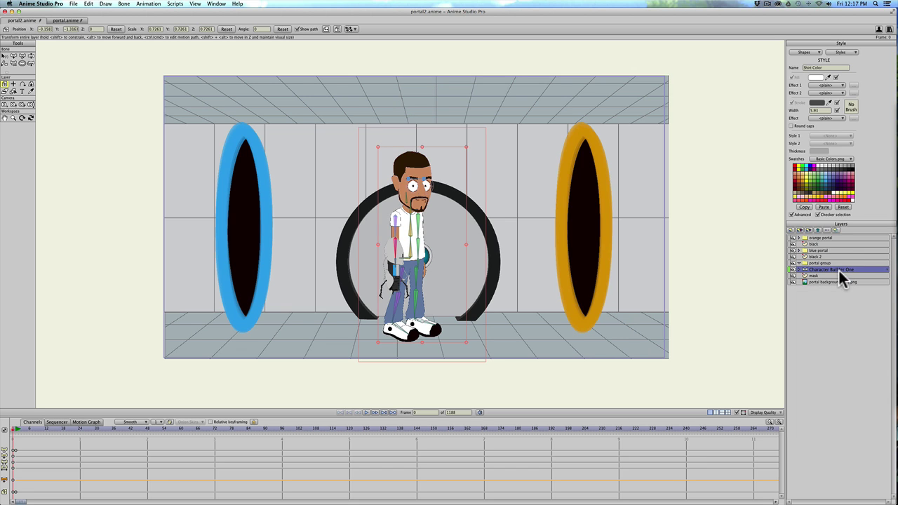
shift+click(832, 276)
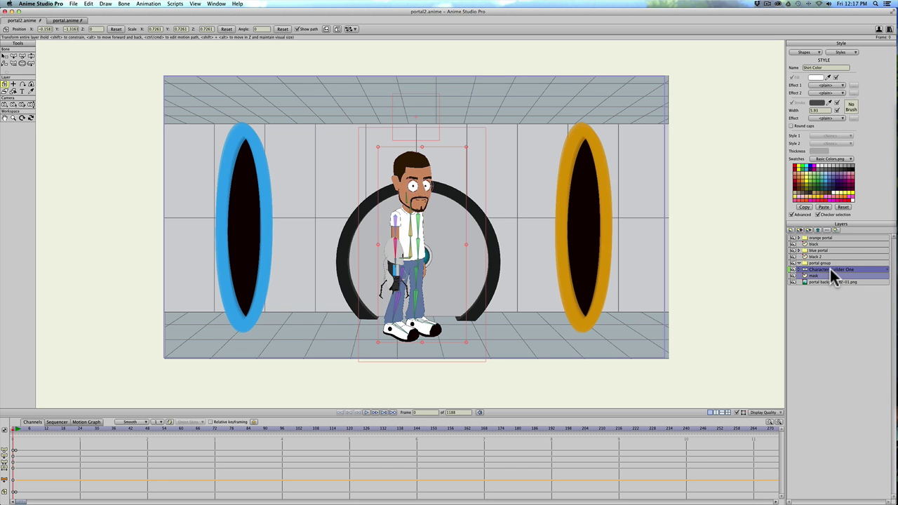
- Drag Character Builder One and the mask layer onto the portal group folder
mouse_move(833, 276)
mouse_down()
mouse_move(831, 266)
mouse_move(808, 264)
mouse_move(823, 274)
mouse_up()
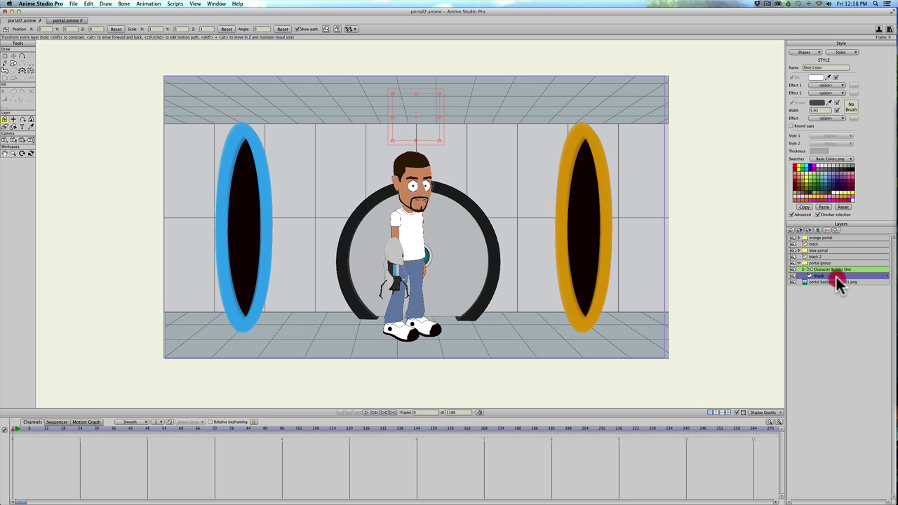
- Draw a rectangle spanning the portals on the mask layer and set its Style 1 to <None>
click(13, 64)
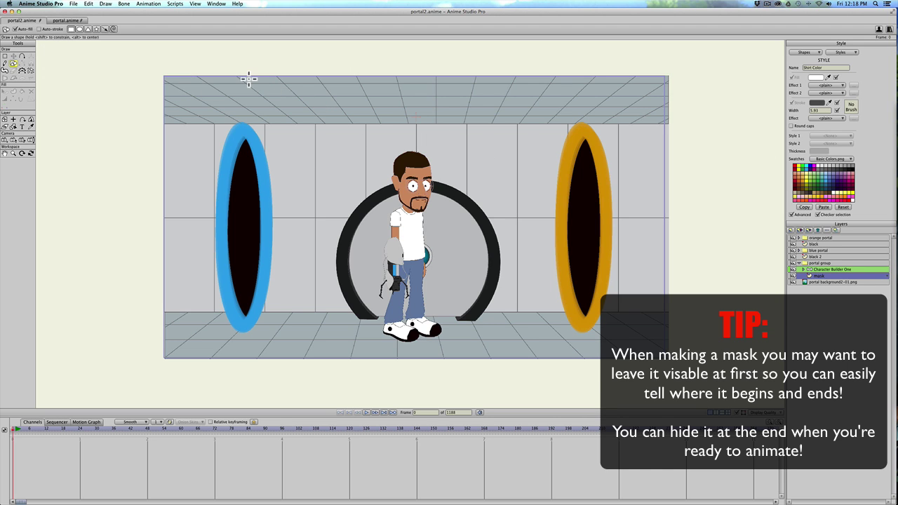
mouse_move(242, 76)
mouse_down()
mouse_move(421, 284)
mouse_move(517, 315)
mouse_move(583, 358)
mouse_up()
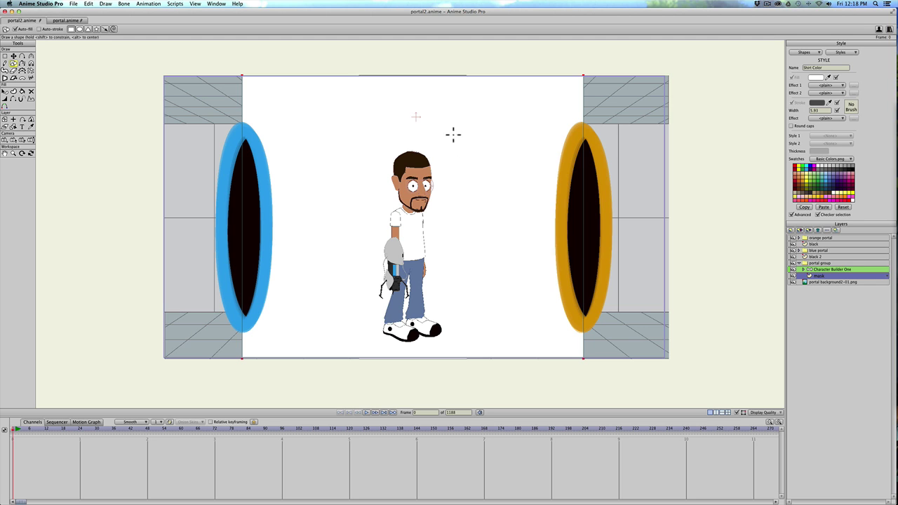
key(q)
click(486, 176)
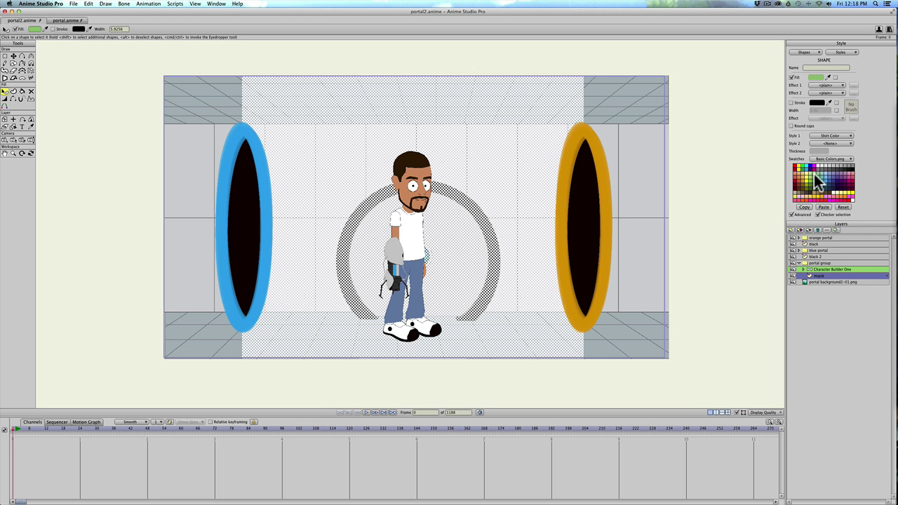
click(830, 136)
click(833, 141)
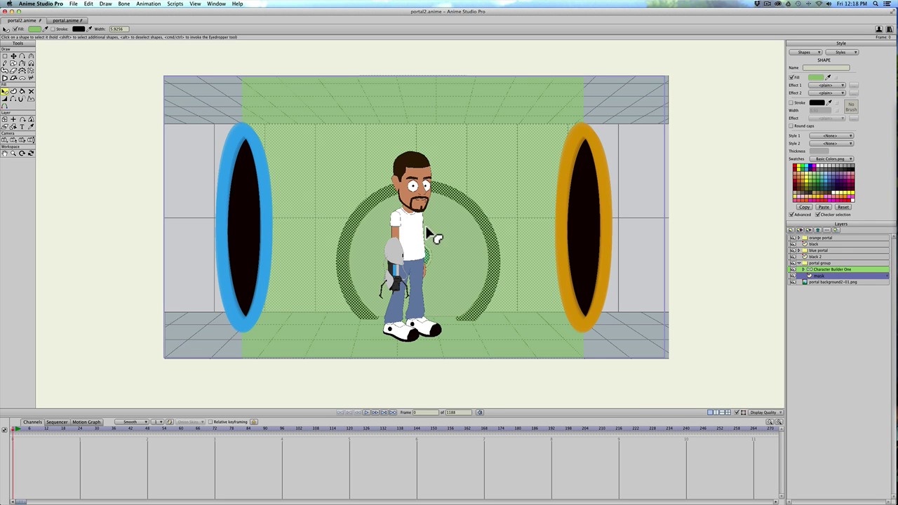
click(398, 68)
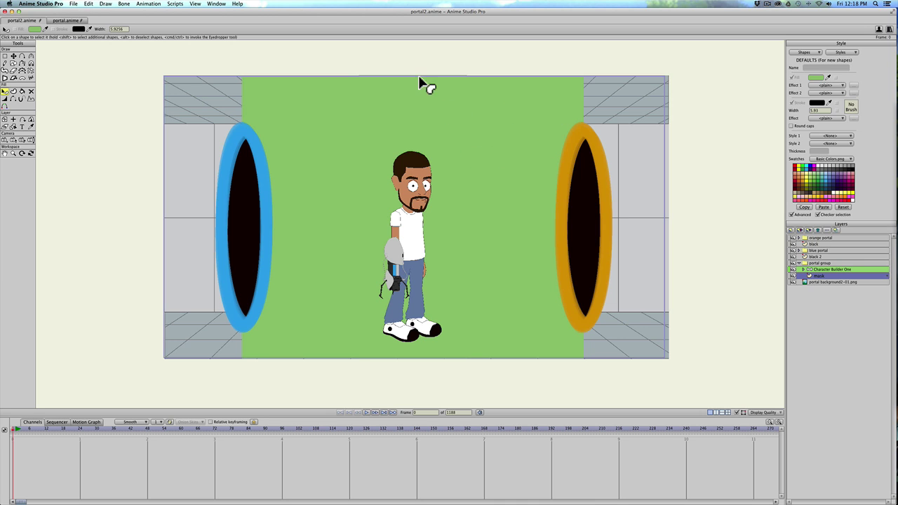
- Add points to bend the mask's right edge around the orange portal
key(a)
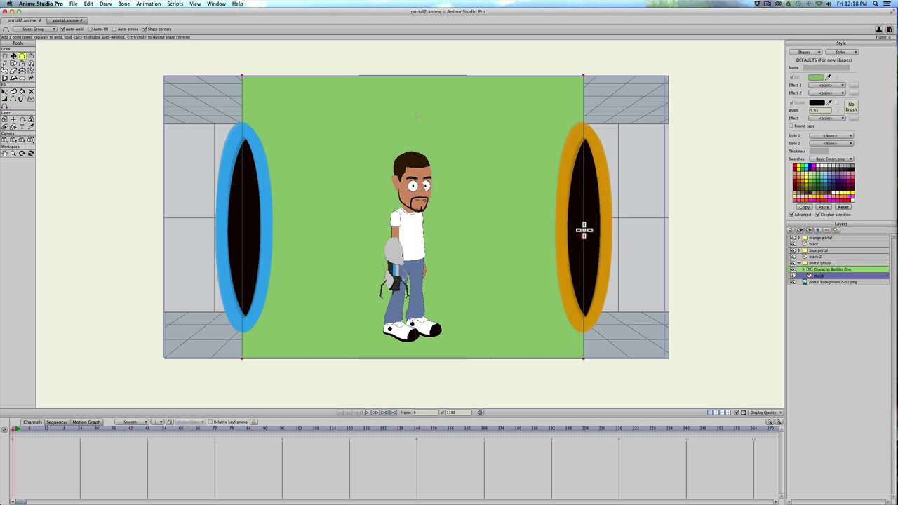
drag(583, 218, 609, 220)
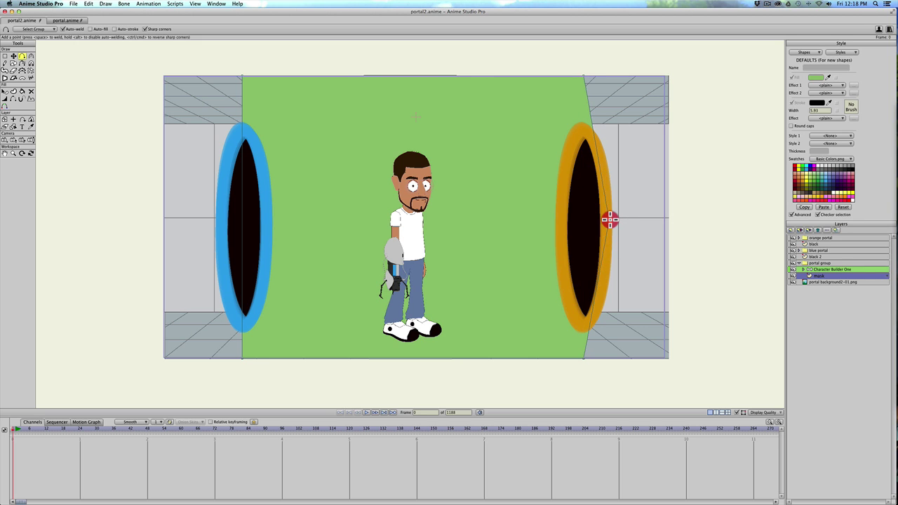
click(587, 321)
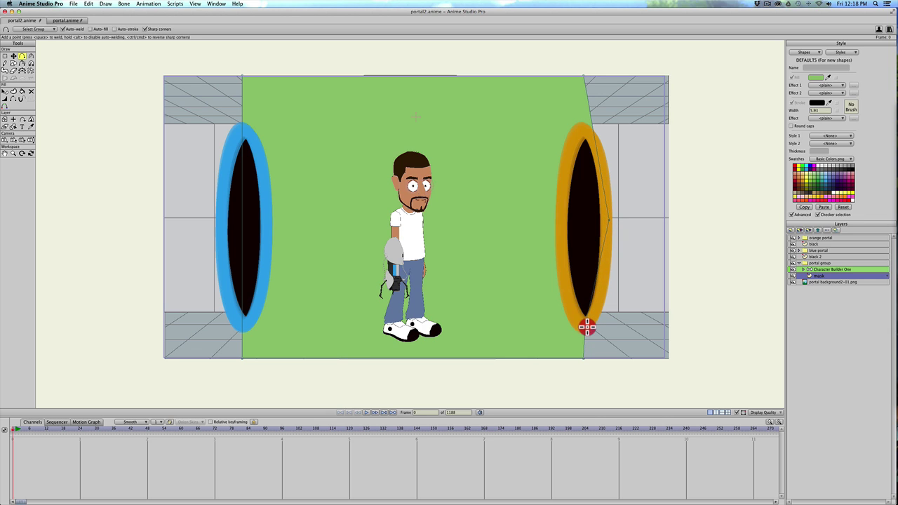
drag(601, 274, 603, 288)
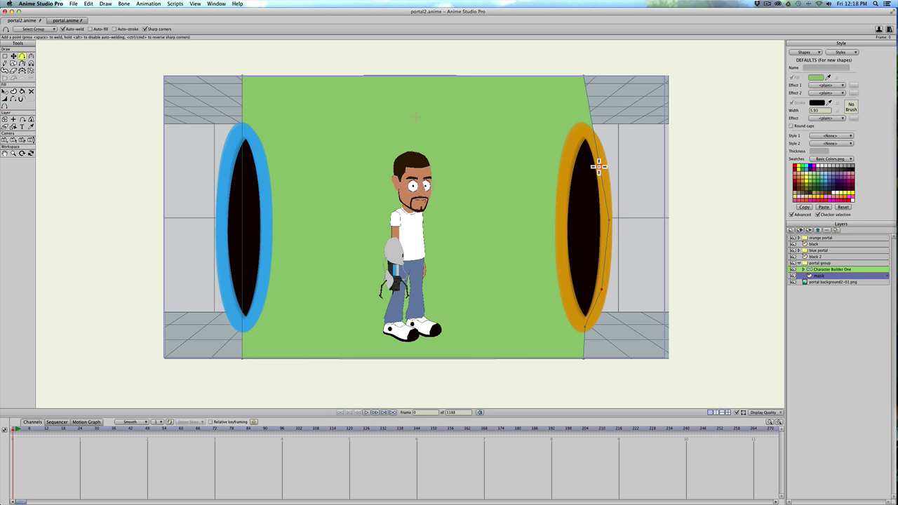
drag(587, 116, 582, 129)
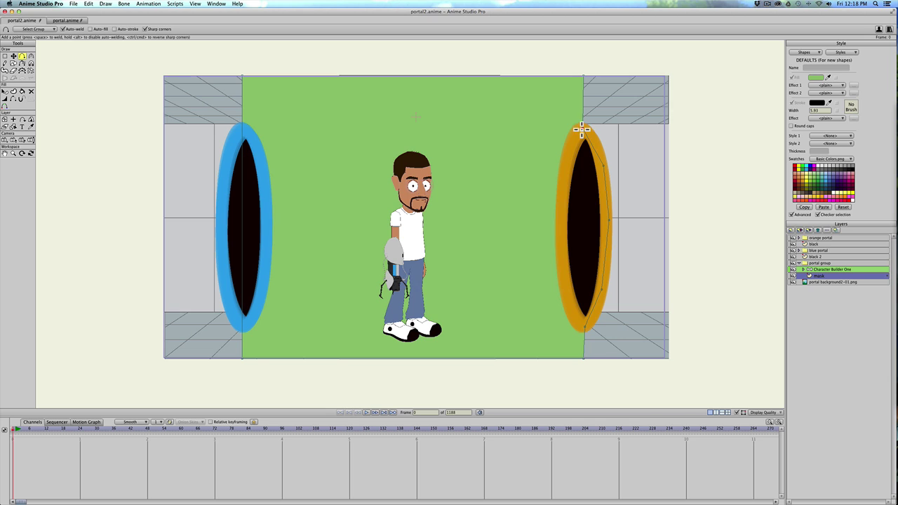
- Add points to curve the mask's left edge around the blue portal
click(241, 124)
drag(241, 147, 219, 242)
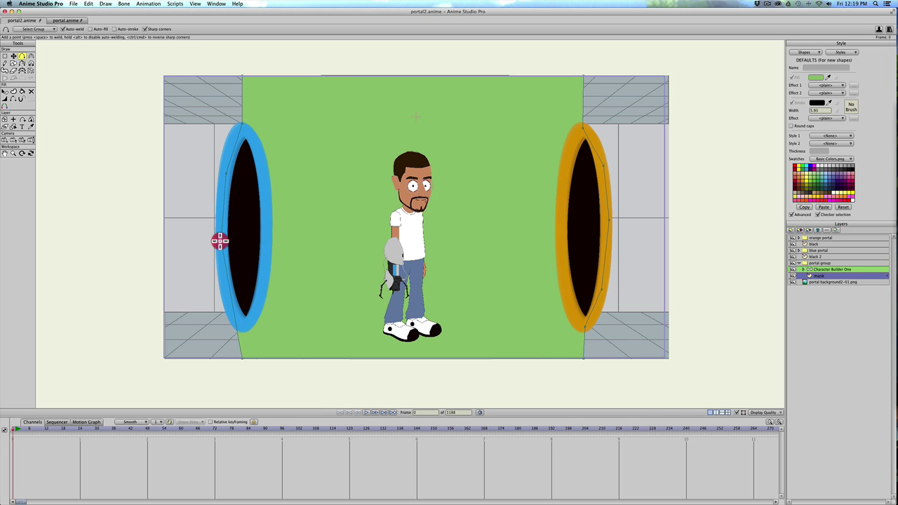
click(228, 292)
click(232, 314)
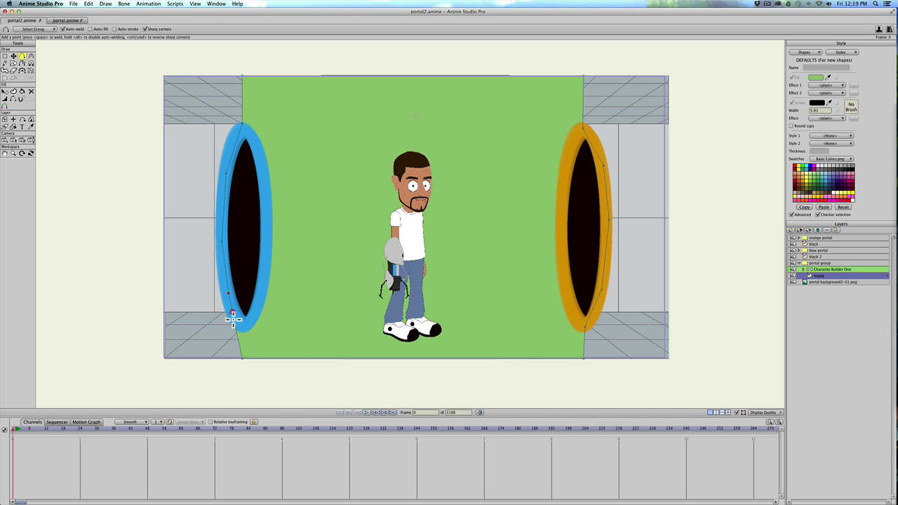
drag(233, 319, 245, 327)
- Set the portal group's Masking to Hide all, apply and close the layer settings
double_click(835, 263)
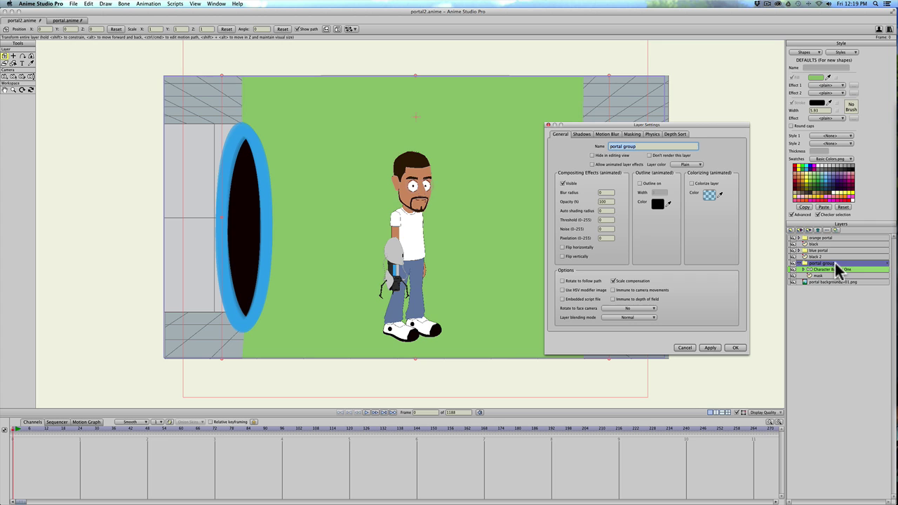
click(628, 134)
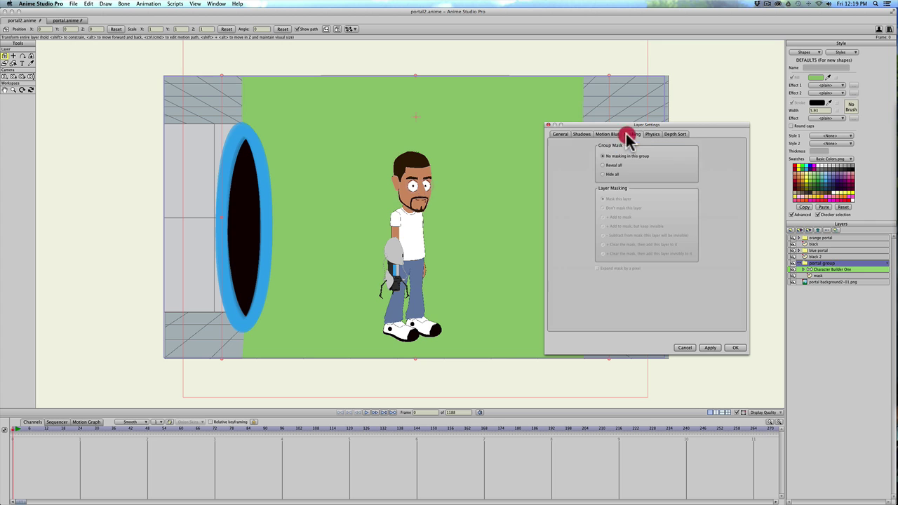
click(602, 174)
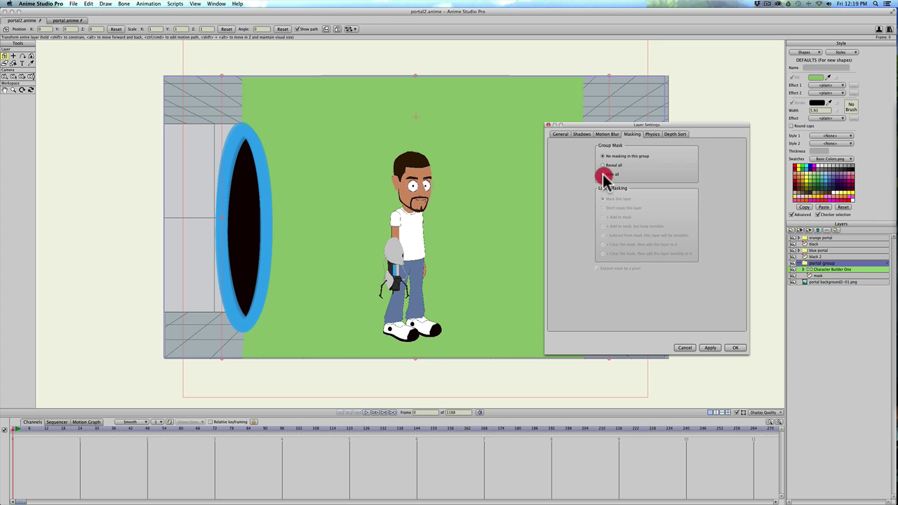
click(710, 348)
click(735, 347)
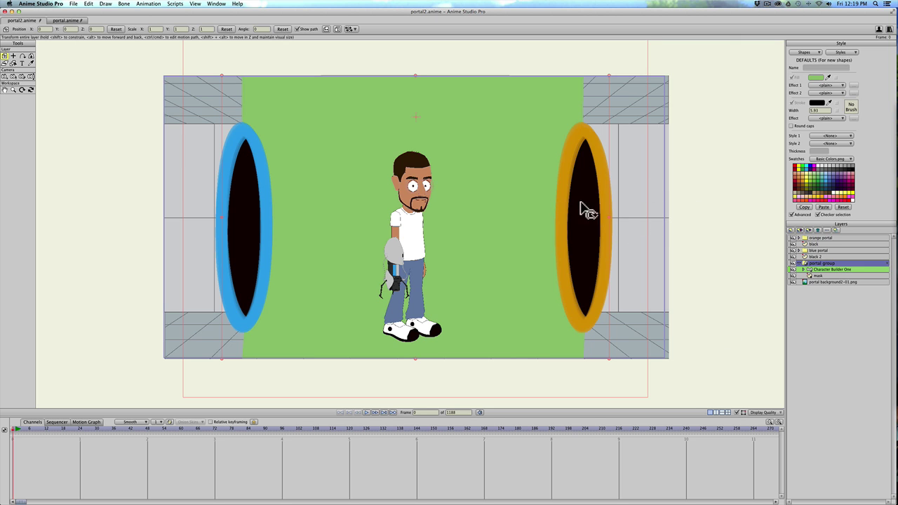
- Test-move the character behind the orange portal, render a preview, then undo the move
click(818, 271)
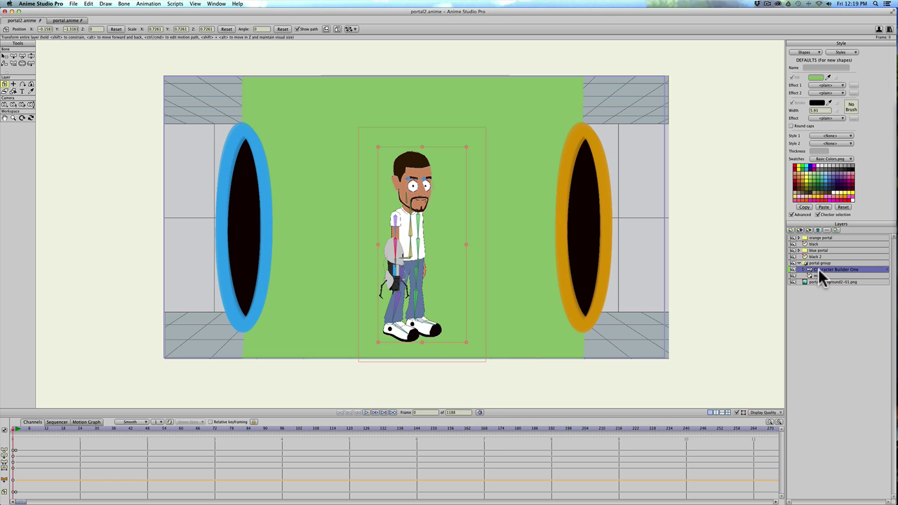
click(23, 89)
click(429, 249)
mouse_move(429, 249)
mouse_down()
mouse_move(636, 247)
mouse_move(649, 237)
mouse_up()
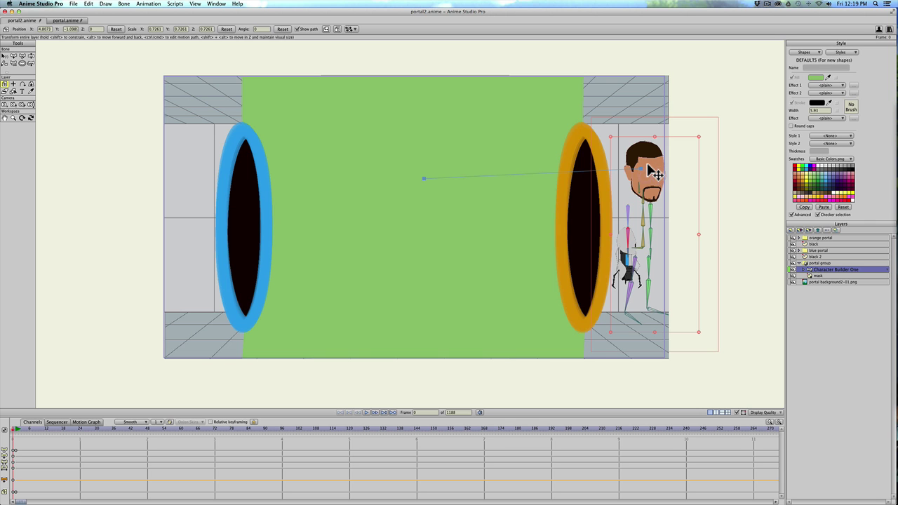
key(super+r)
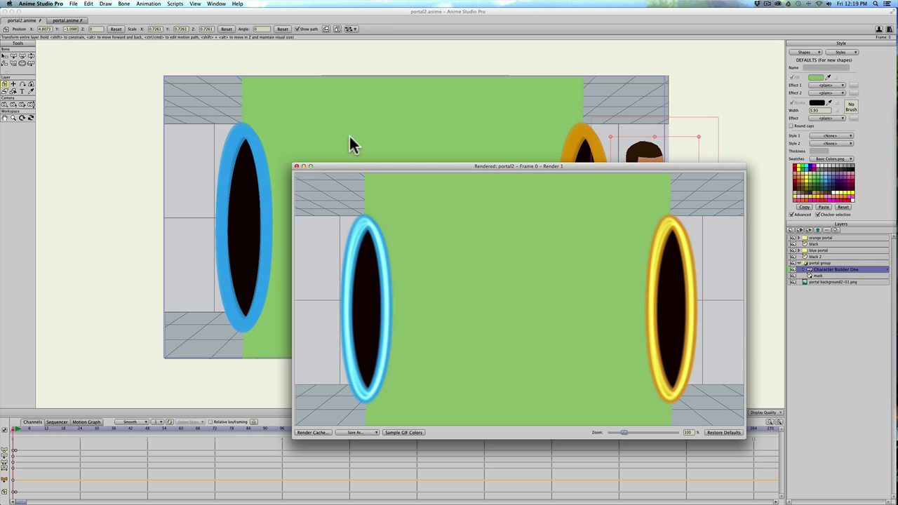
click(296, 167)
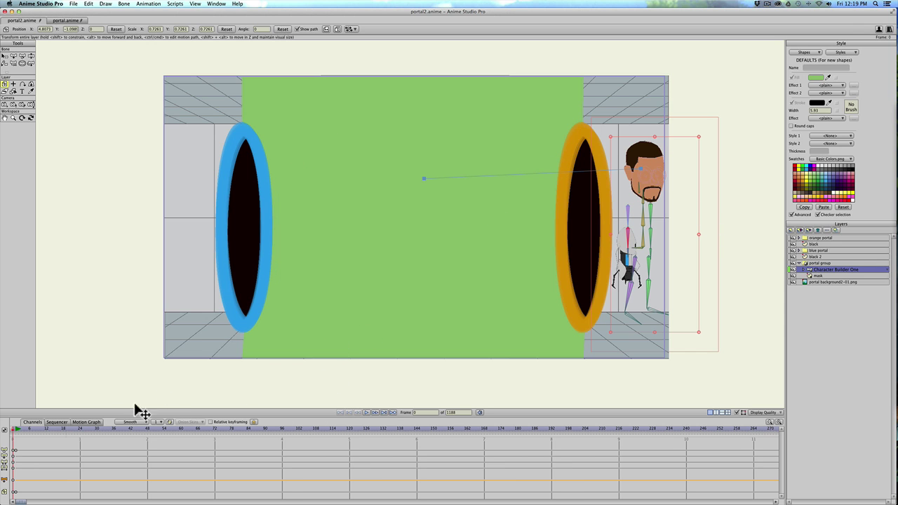
key(super+z)
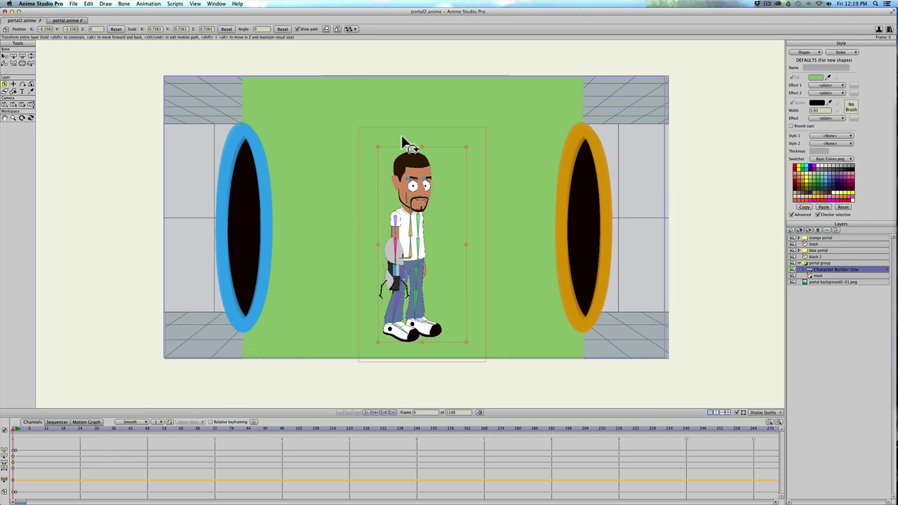
- Set the mask layer's masking to '+ Add to mask, but keep invisible' and apply it
double_click(832, 274)
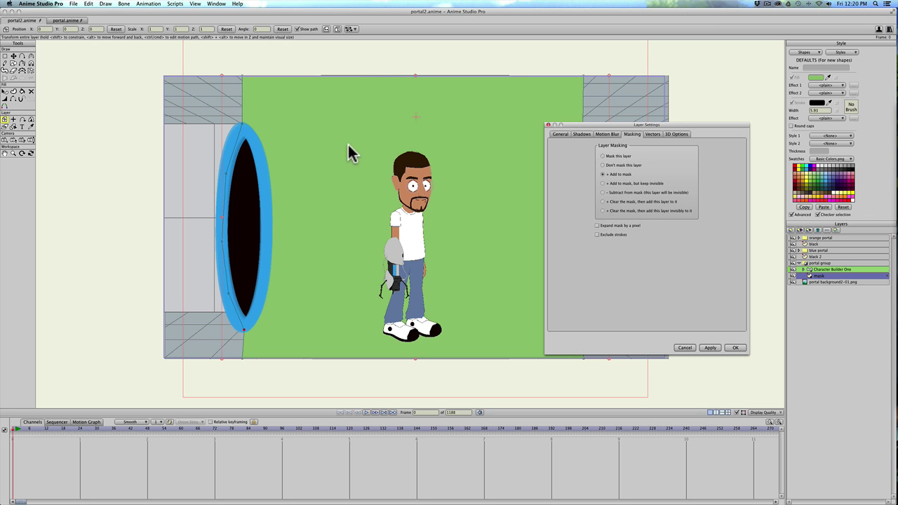
click(709, 348)
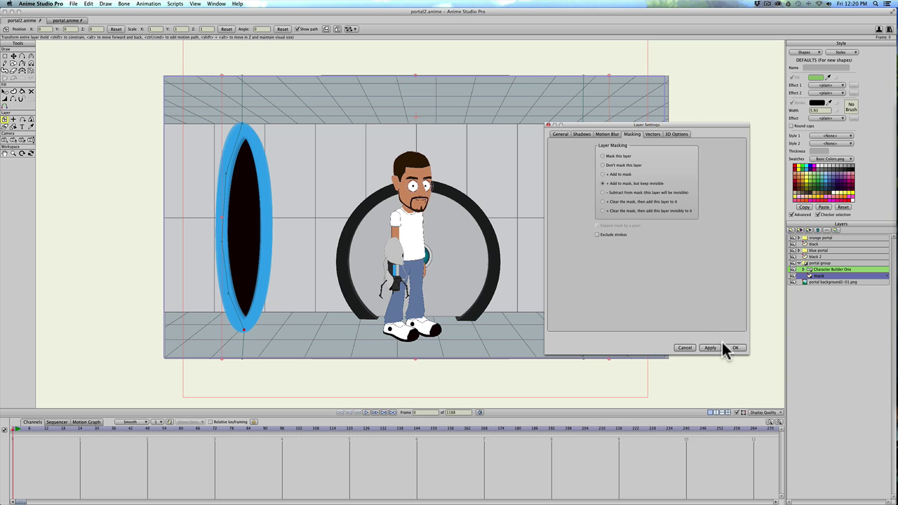
click(735, 348)
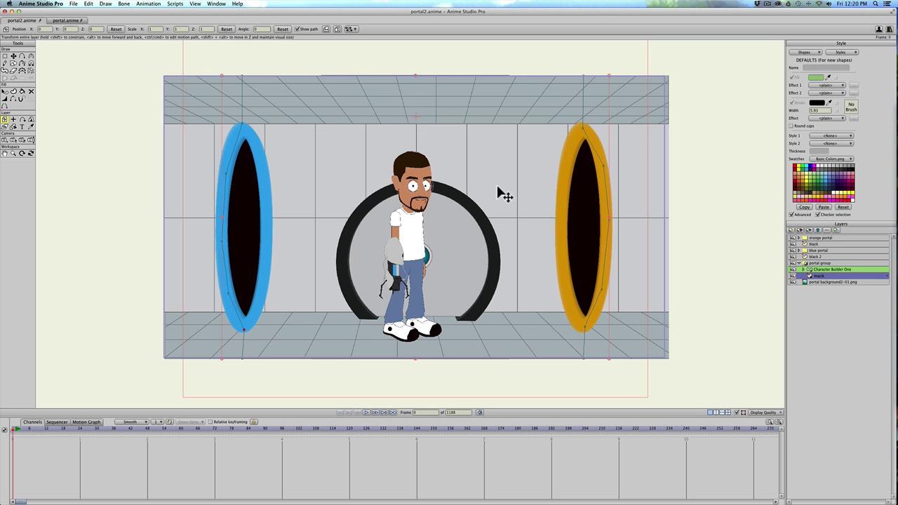
- At frame 1, move the Character Builder One layer onto the orange portal and preview it
click(817, 270)
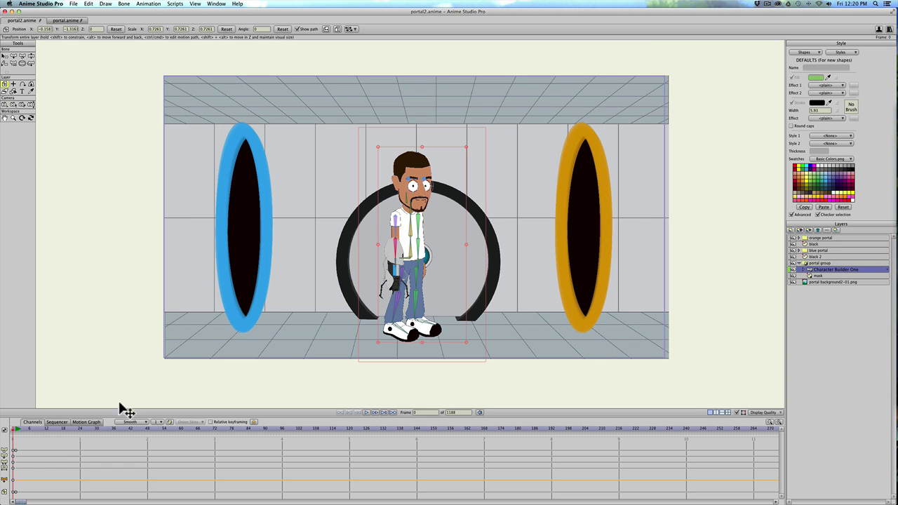
click(19, 433)
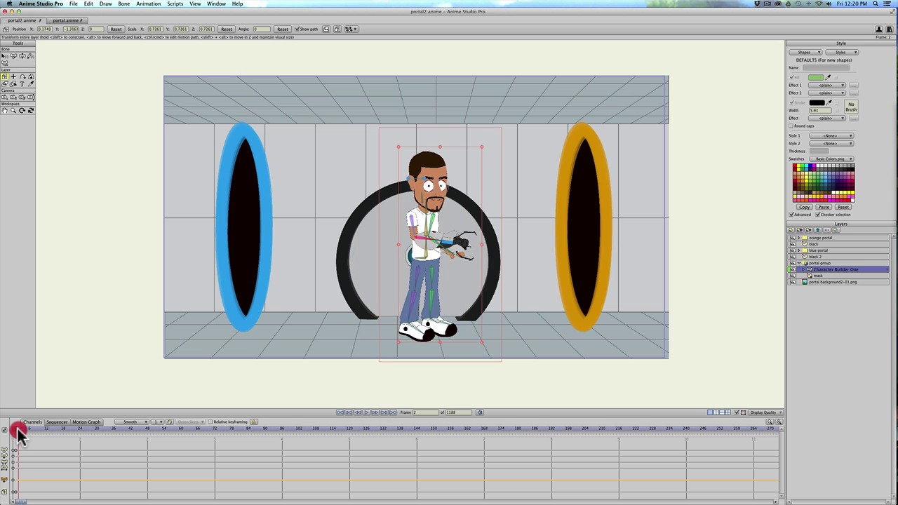
click(17, 431)
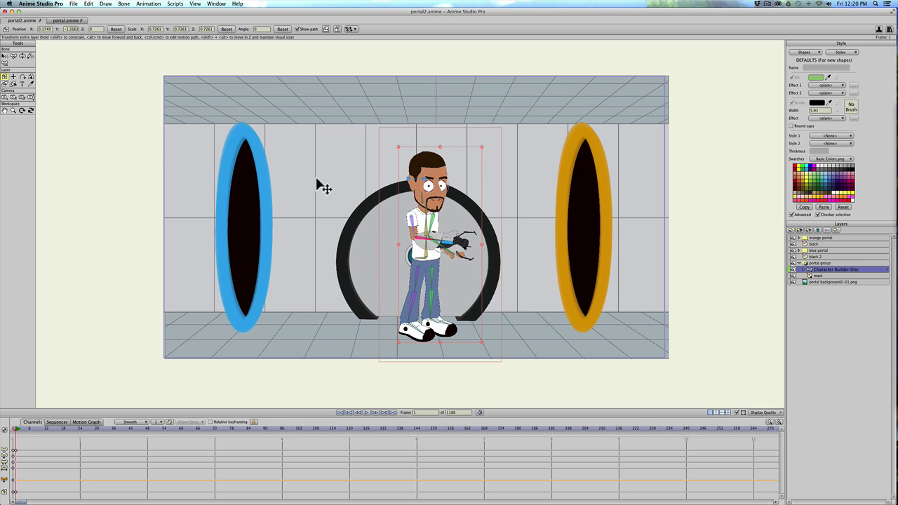
drag(442, 200, 642, 190)
key(ctrl+r)
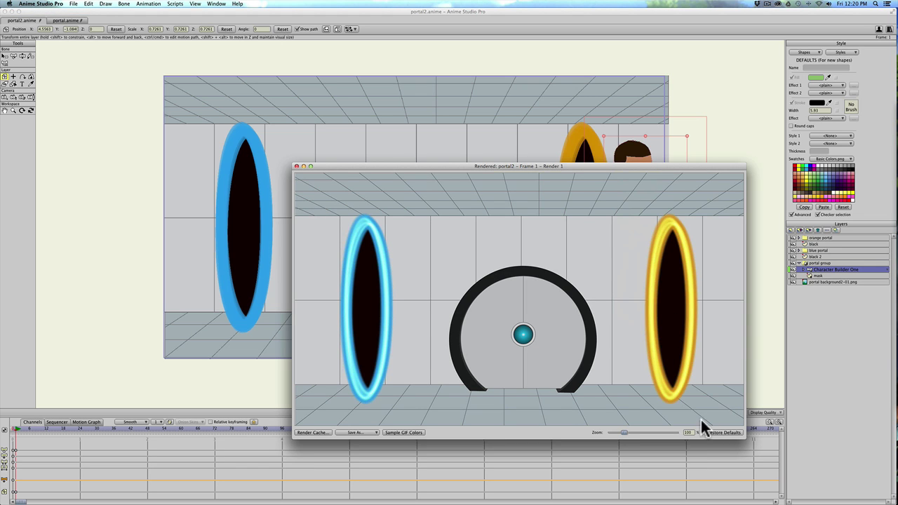
click(296, 166)
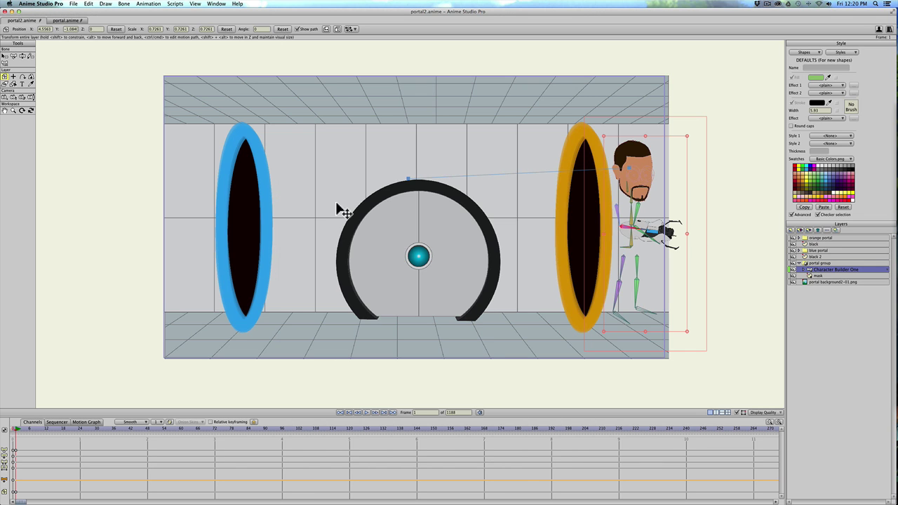
- Tilt the character to lean out of the orange portal, preview, then return to frame 0
drag(601, 144, 635, 150)
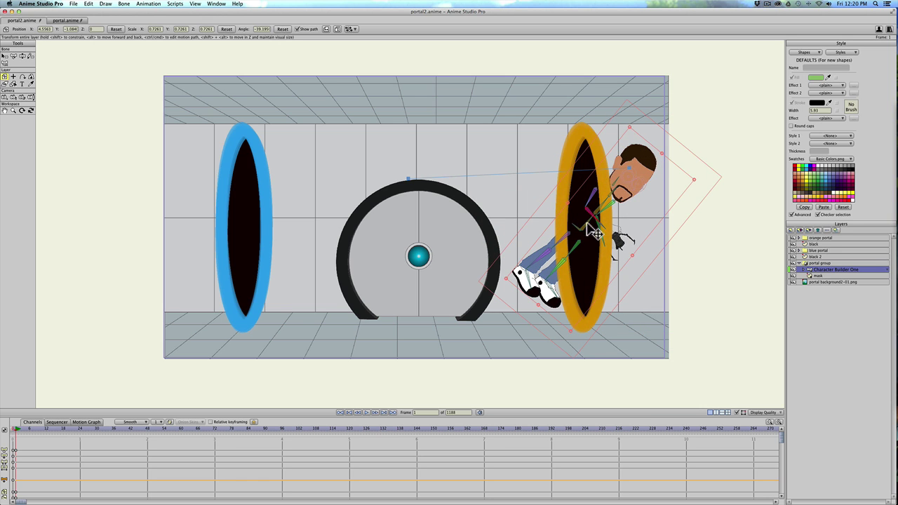
key(super+r)
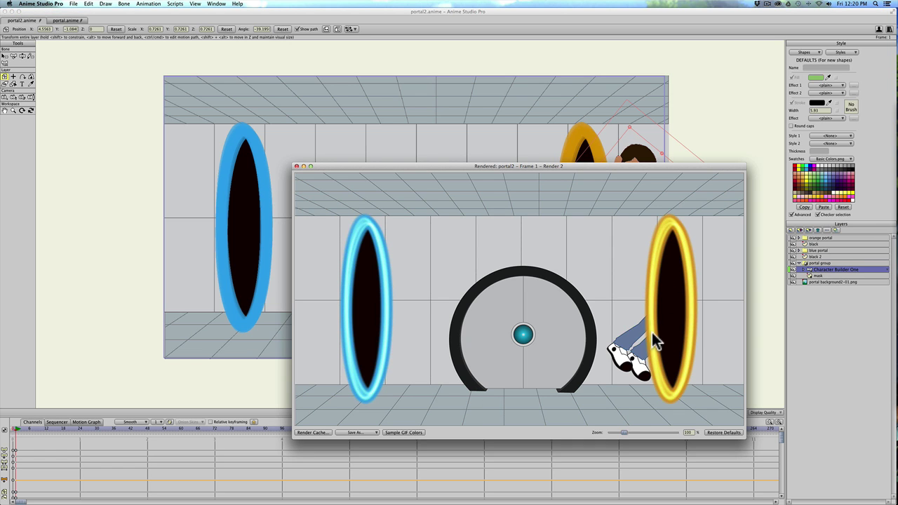
click(296, 166)
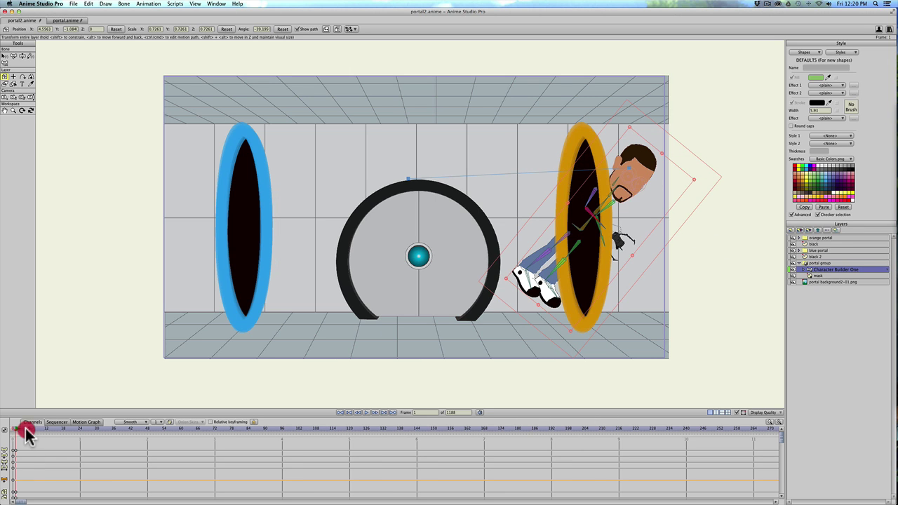
drag(24, 429, 9, 427)
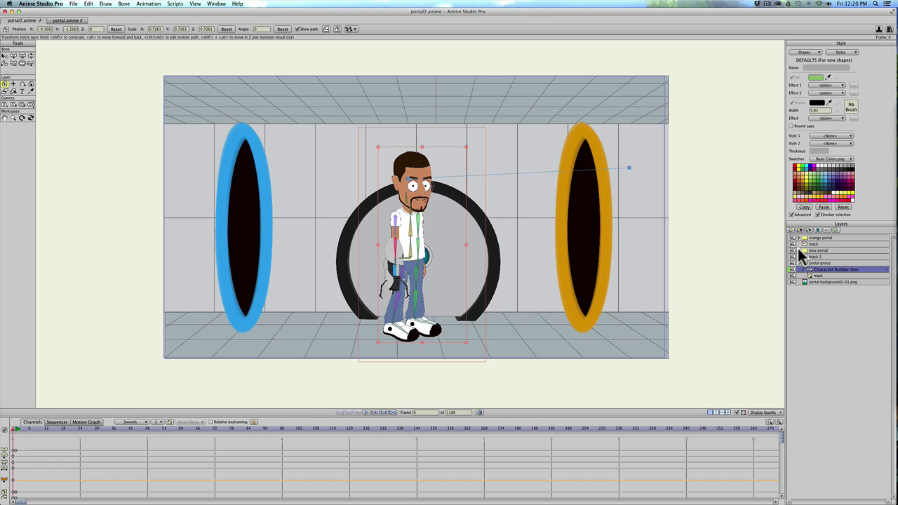
- Select the orange portal through black 2 layers and move them below the portal group
click(819, 250)
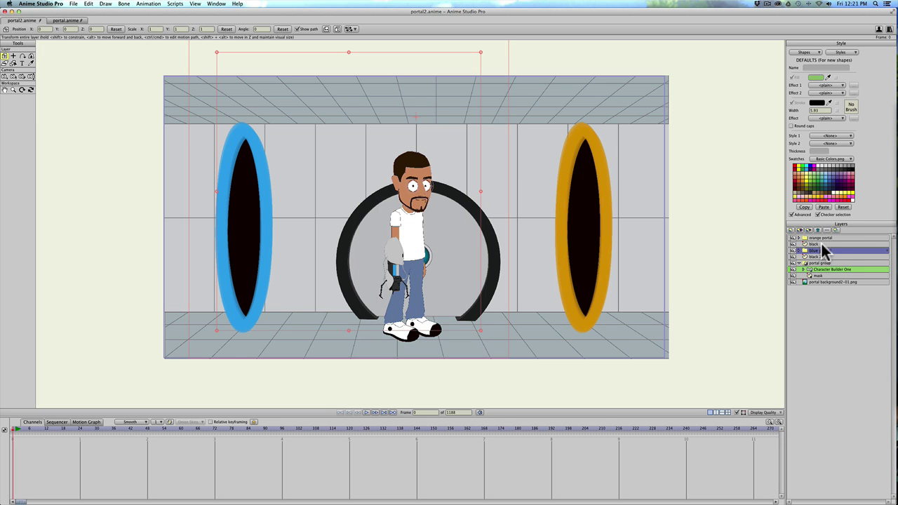
click(821, 256)
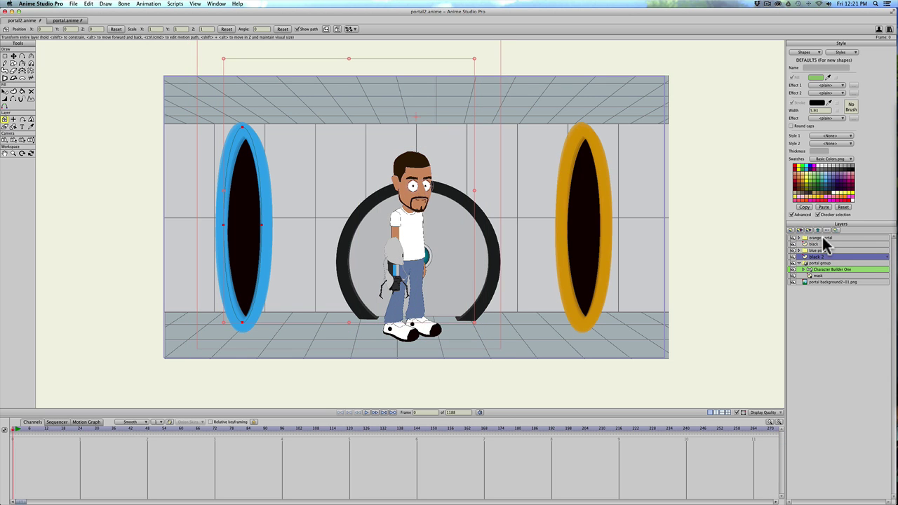
click(823, 238)
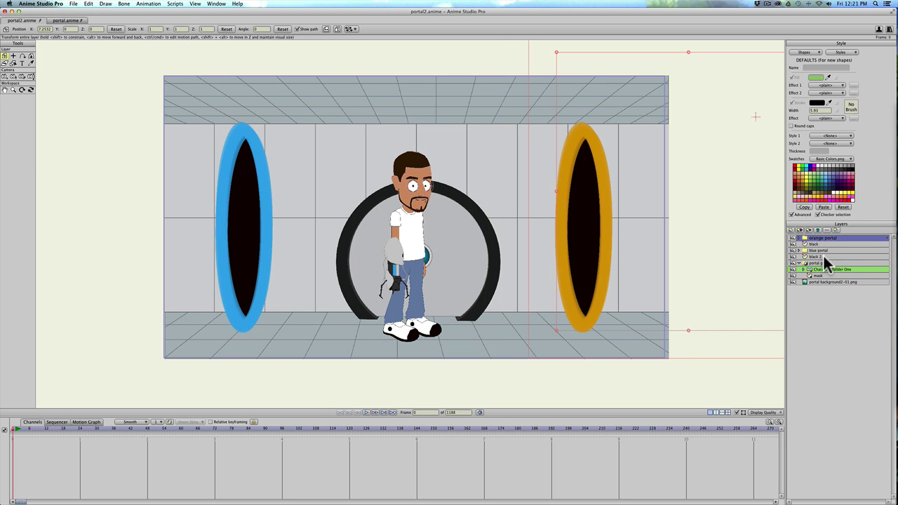
shift+click(822, 257)
click(799, 264)
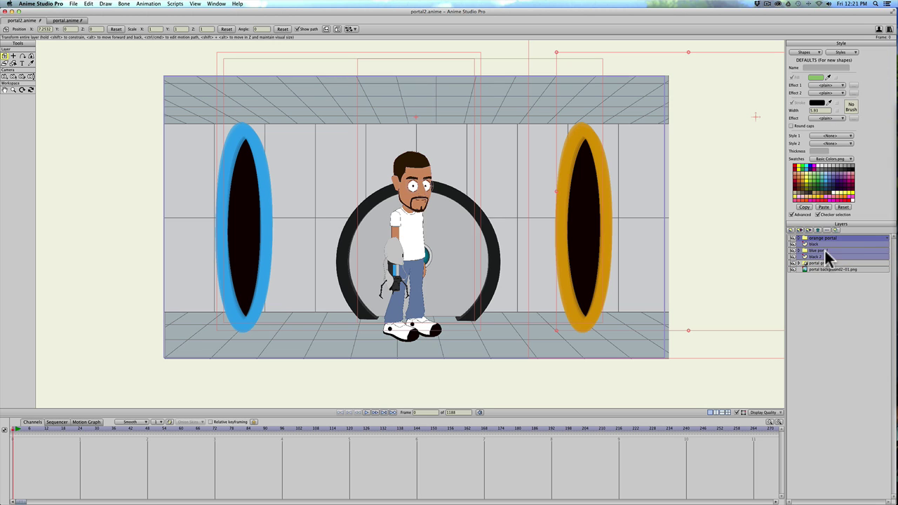
drag(844, 242, 842, 275)
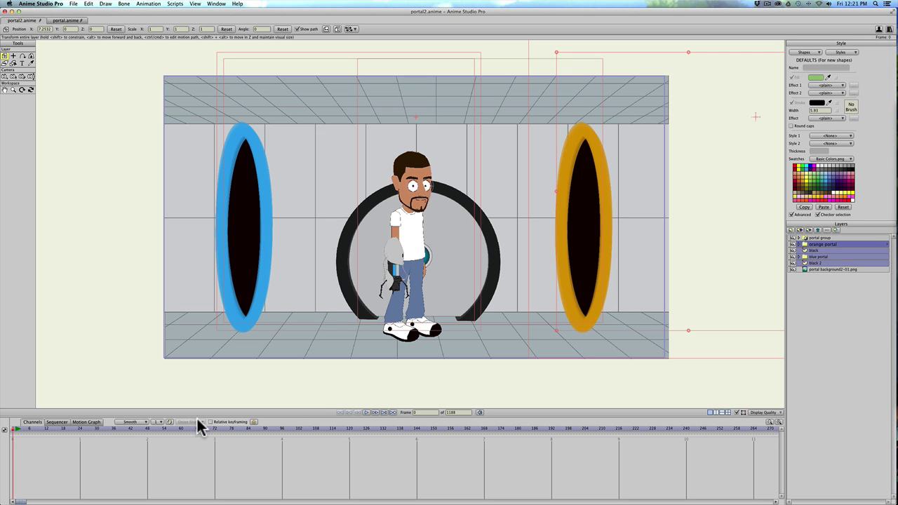
- Scrub the timeline to frame 4 and render a preview of the jump
click(18, 433)
drag(17, 434, 24, 431)
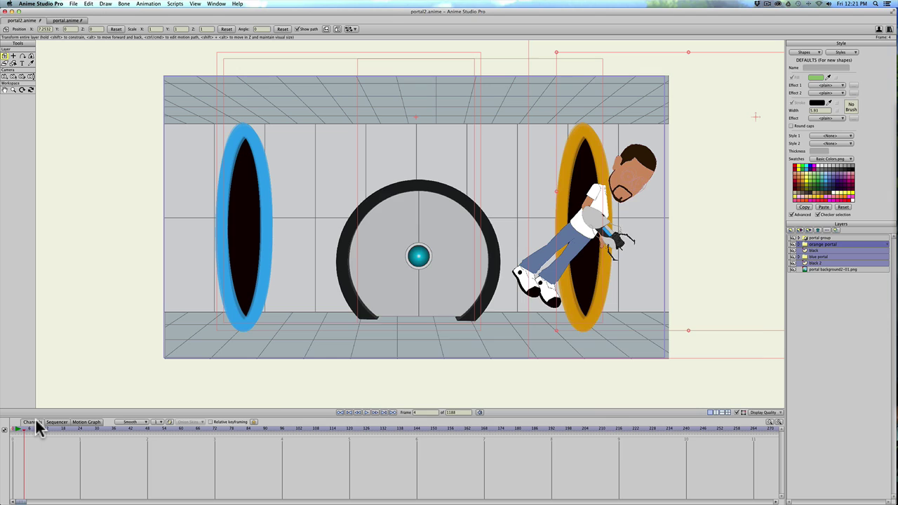
key(super+r)
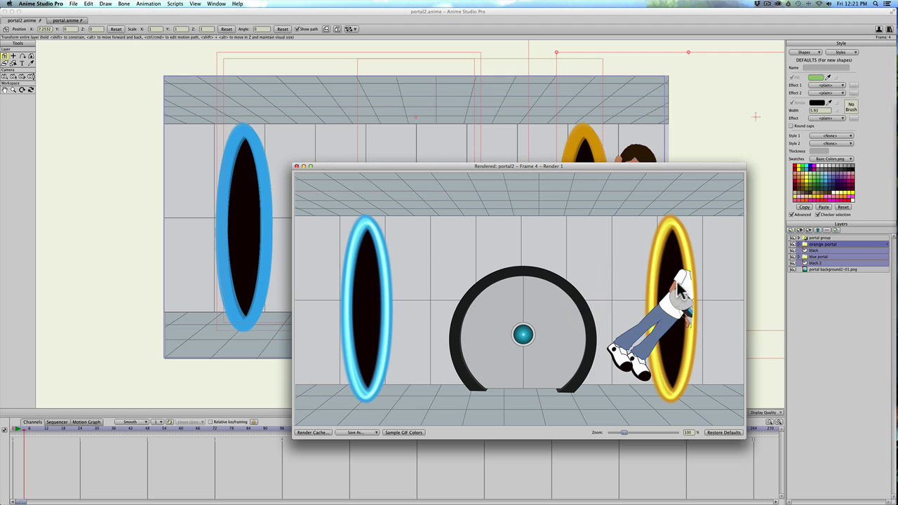
click(296, 166)
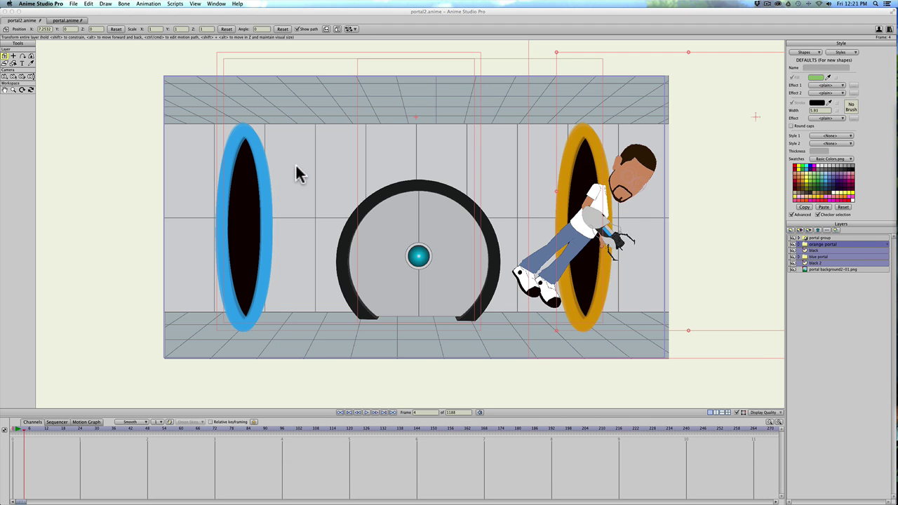
- Select the mask layer and drag its points along the orange portal's edge
click(799, 242)
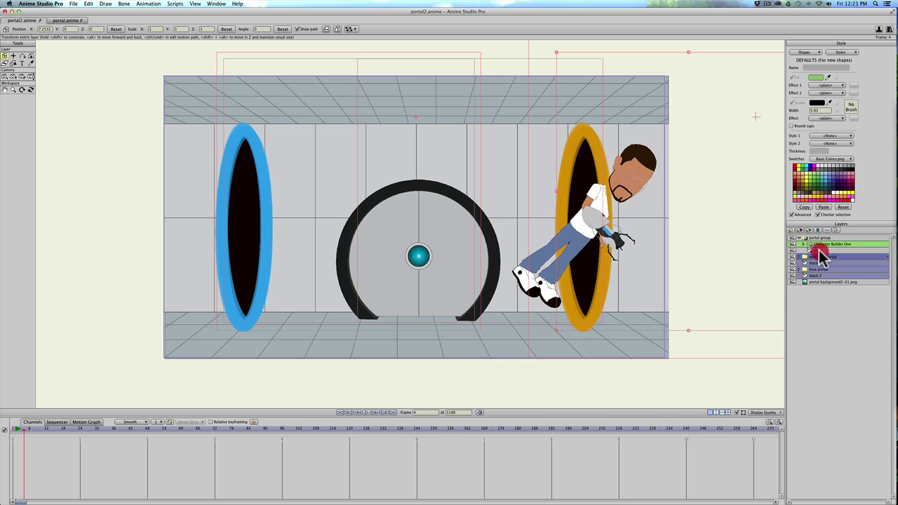
click(817, 244)
scroll(642, 198, down, 1)
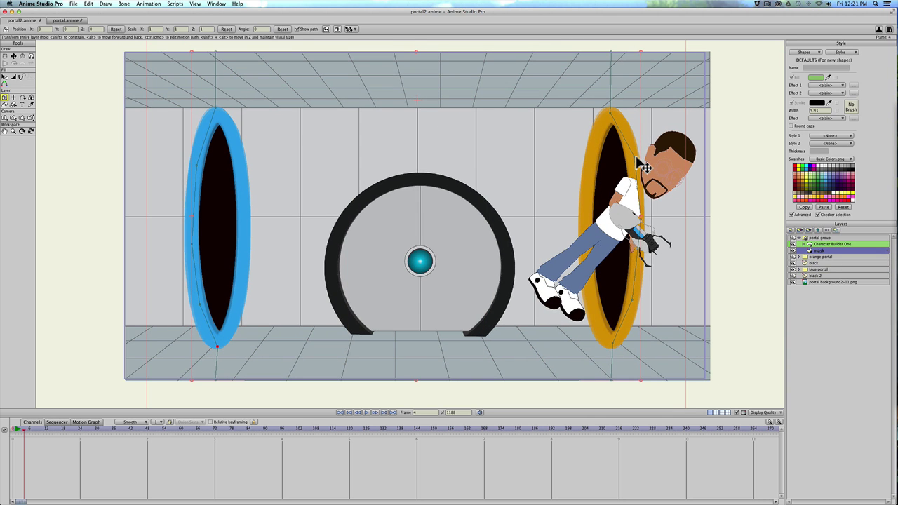
key(t)
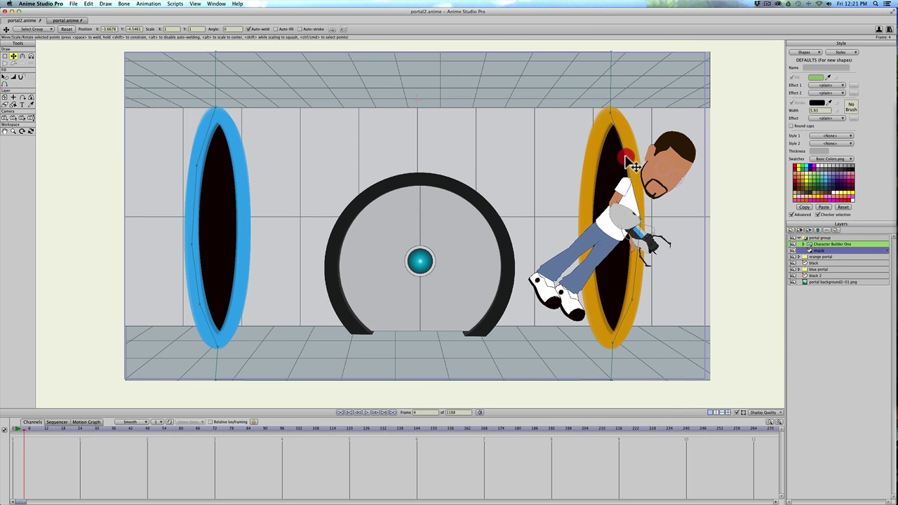
drag(629, 161, 621, 140)
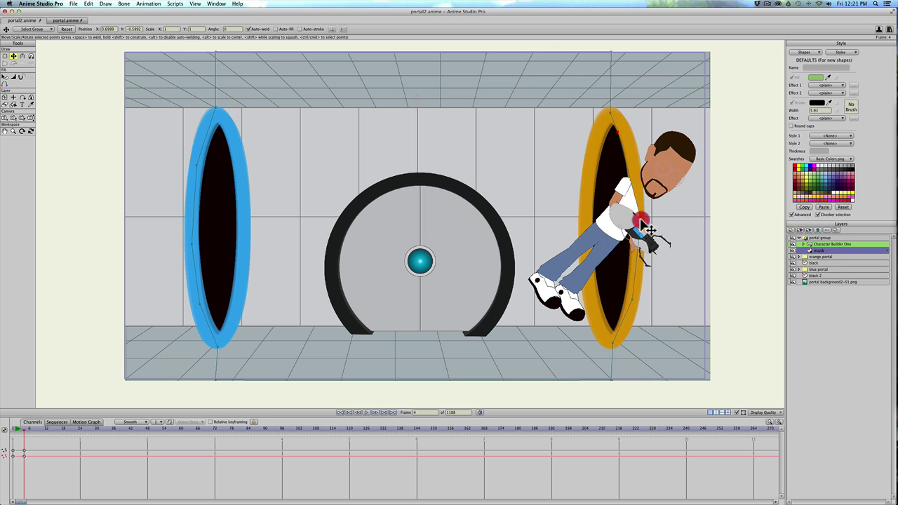
drag(638, 231, 636, 219)
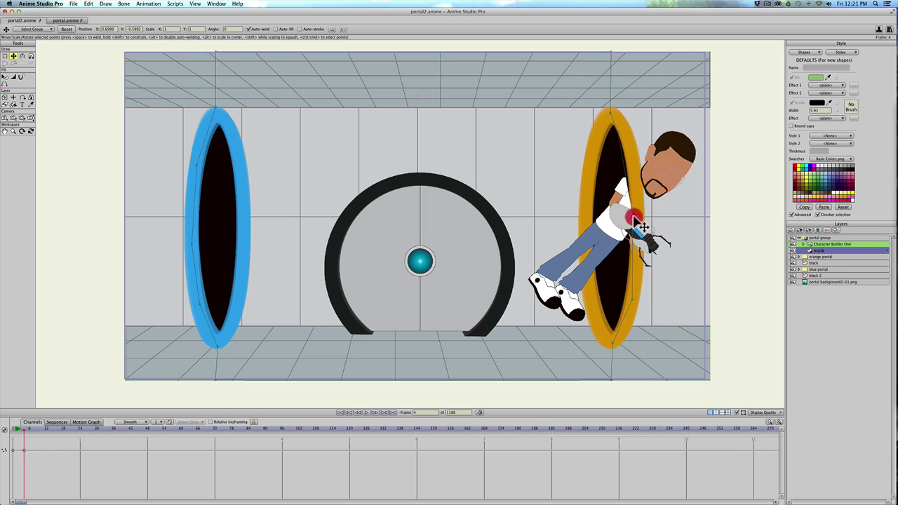
click(625, 302)
- Delete the mistaken mask keyframes at frame 4 and return to frame 0
key(c)
click(758, 311)
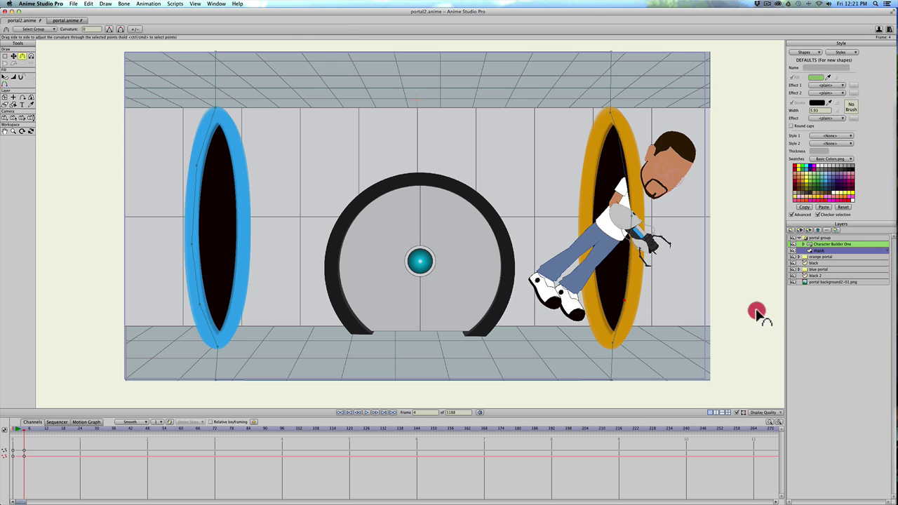
drag(16, 442, 35, 484)
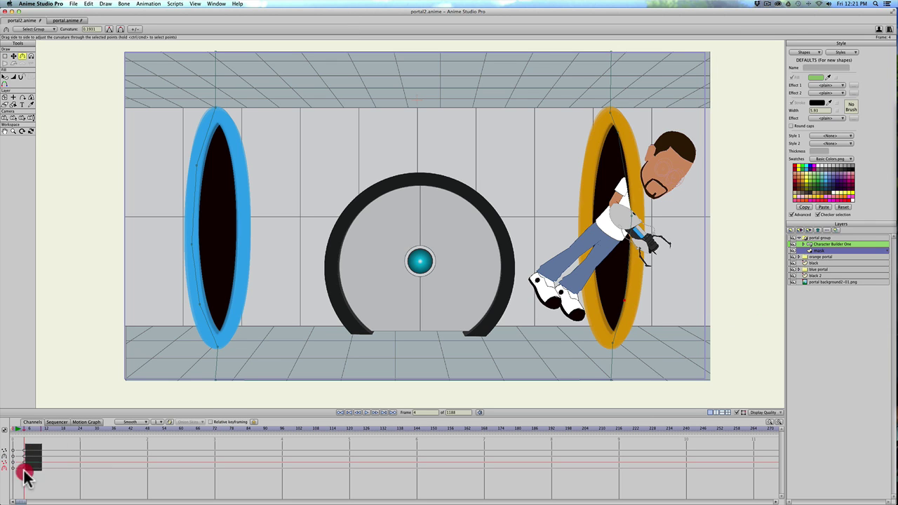
key(Delete)
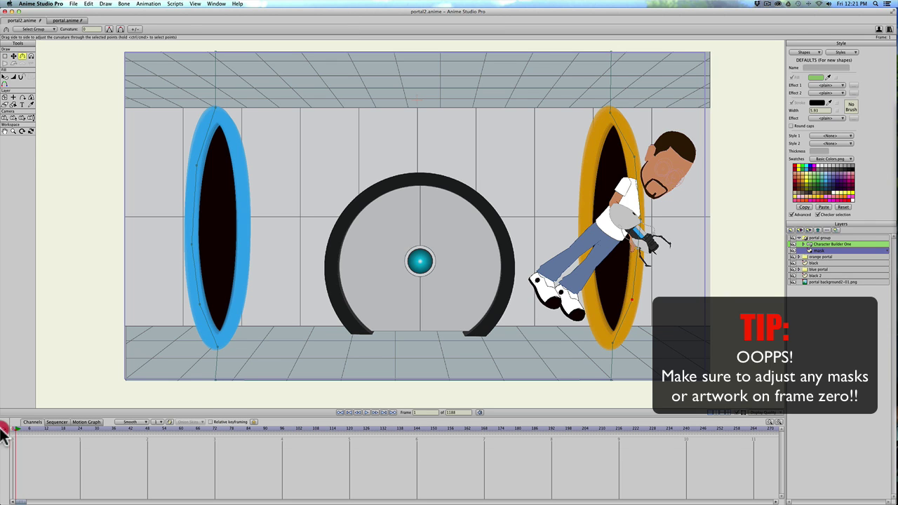
click(12, 429)
- Reposition the mask's right-side points to follow the orange portal outline
key(t)
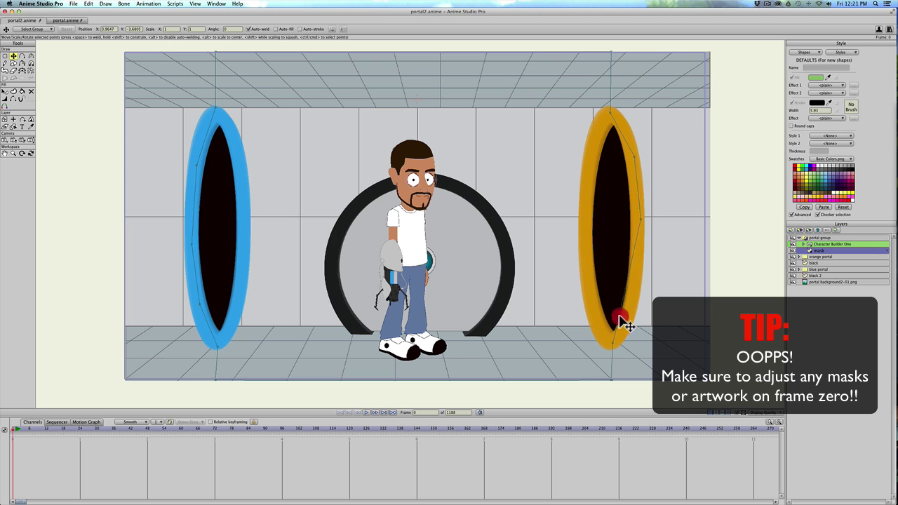
drag(612, 342, 613, 332)
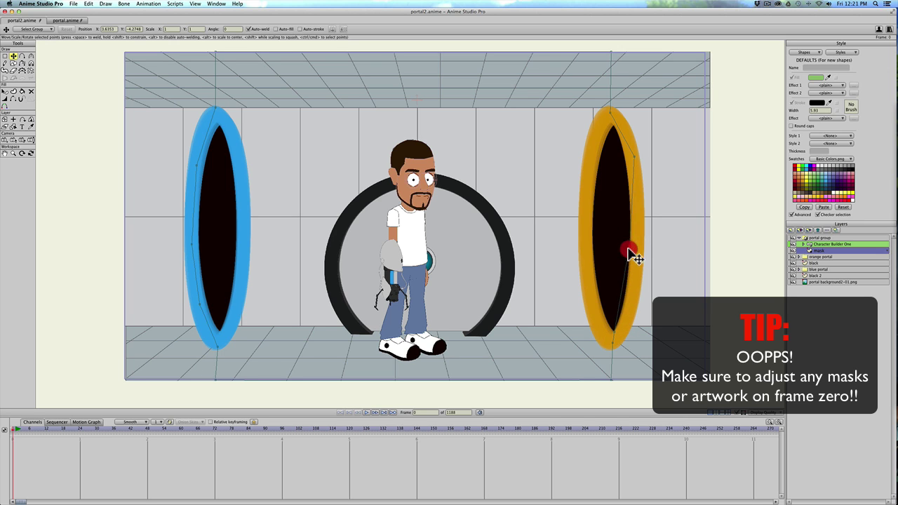
drag(627, 251, 629, 274)
drag(637, 157, 615, 132)
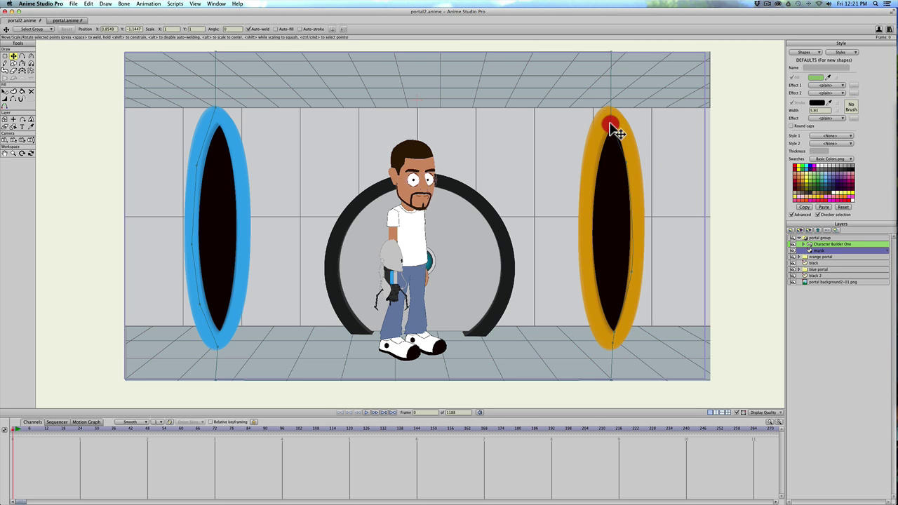
click(667, 287)
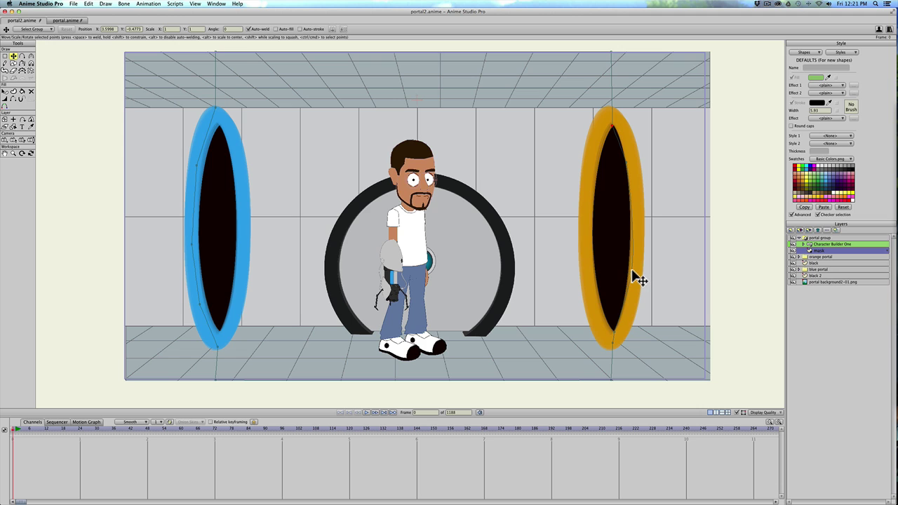
click(630, 274)
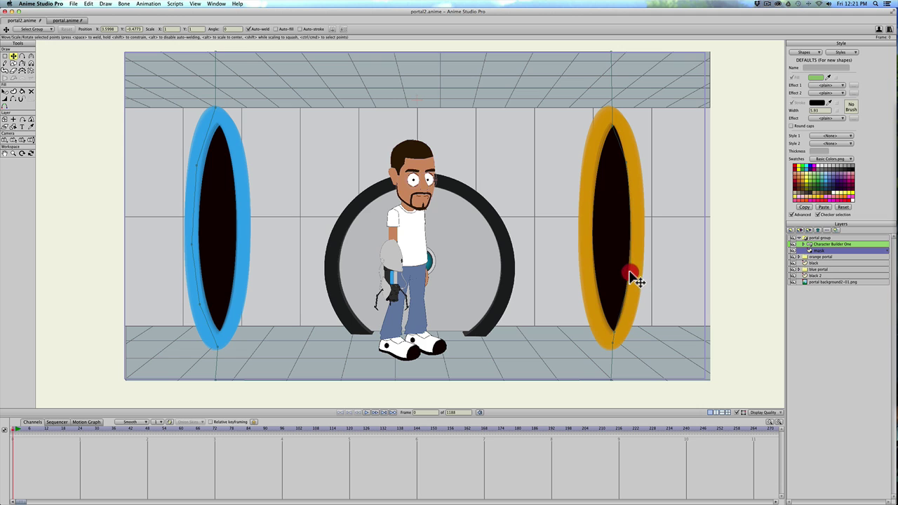
- Pull the blue mask's bottom and left-edge points in to follow the blue portal's opening
click(217, 331)
drag(218, 330, 205, 301)
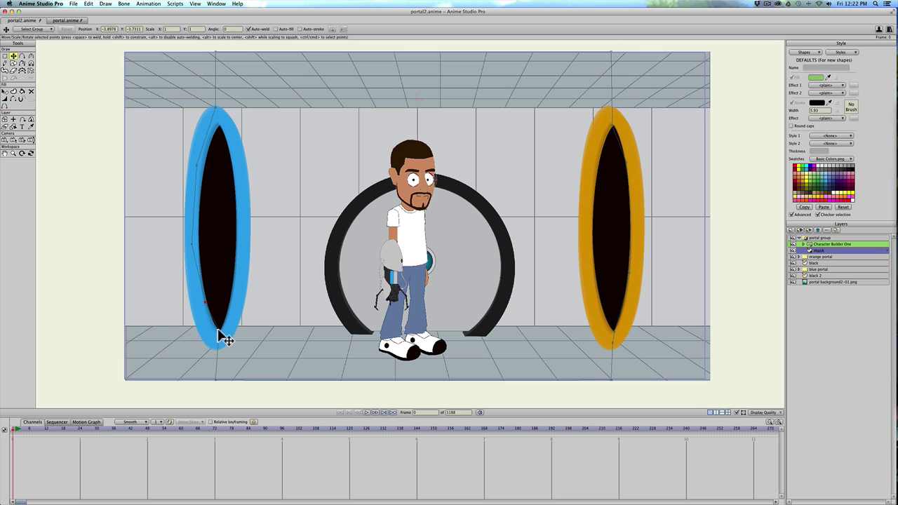
key(c)
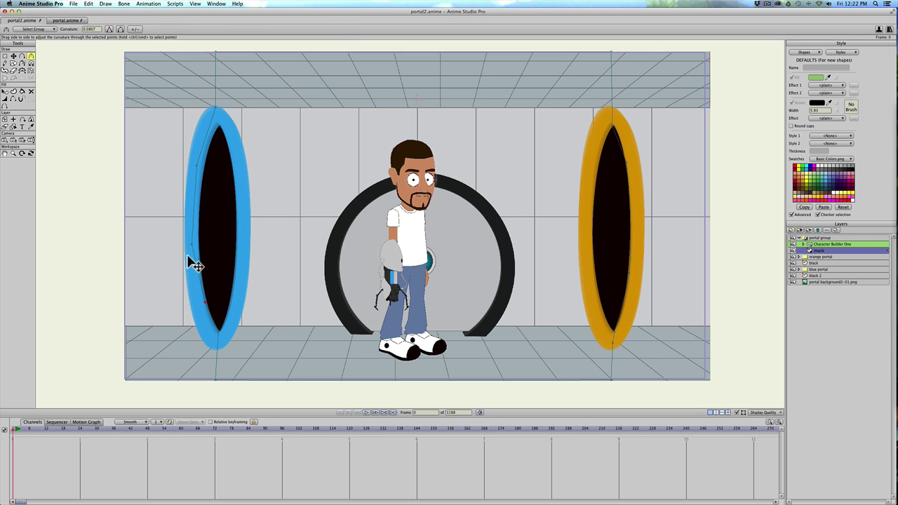
key(t)
drag(192, 246, 196, 247)
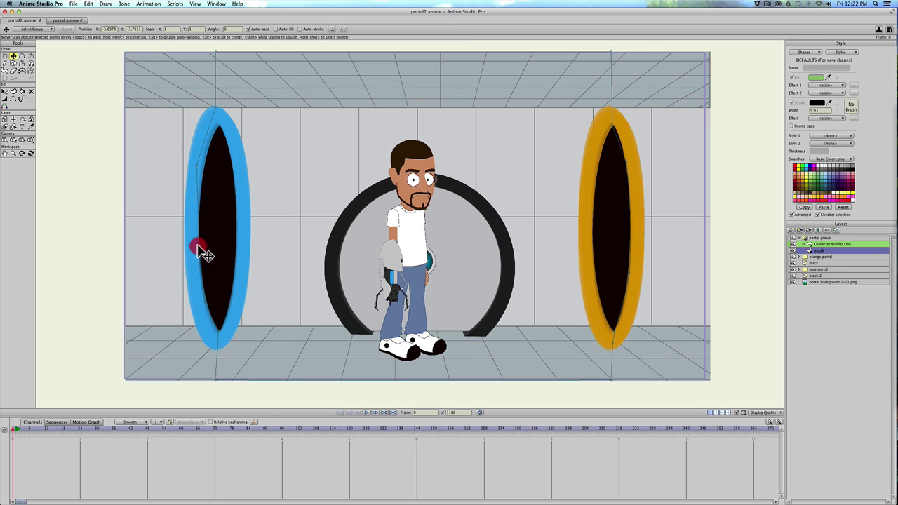
click(201, 174)
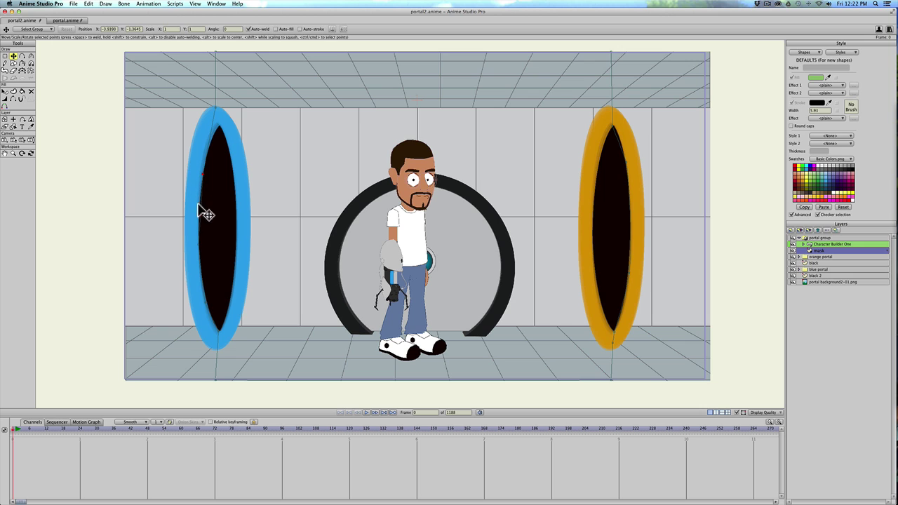
- Add an extra point on the blue portal mask's upper edge
key(a)
key(t)
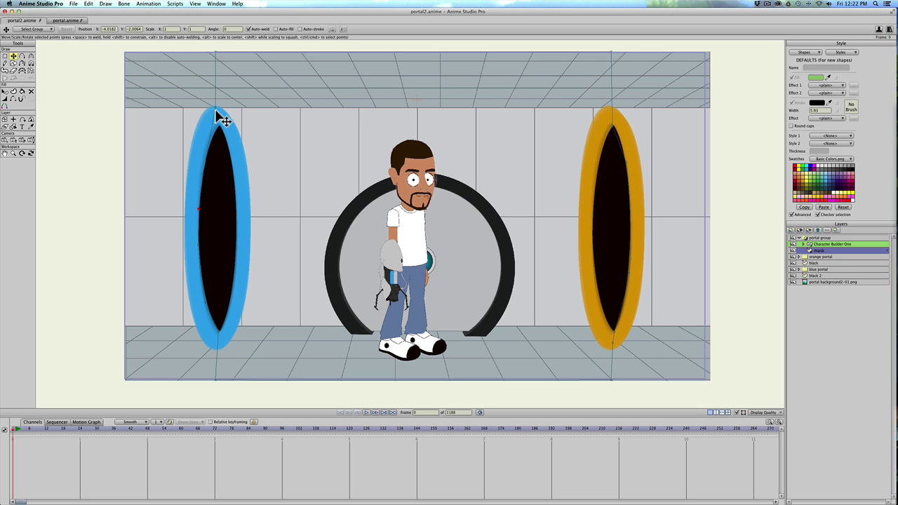
click(219, 123)
key(a)
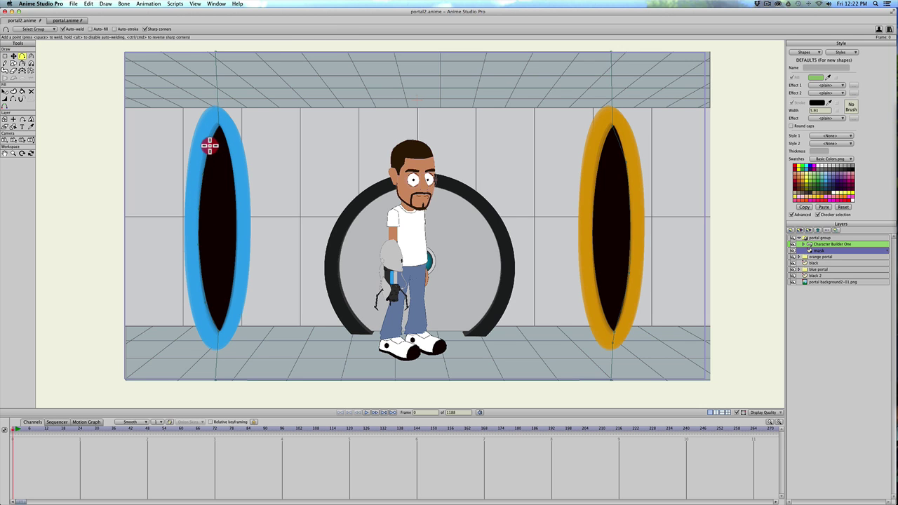
click(210, 146)
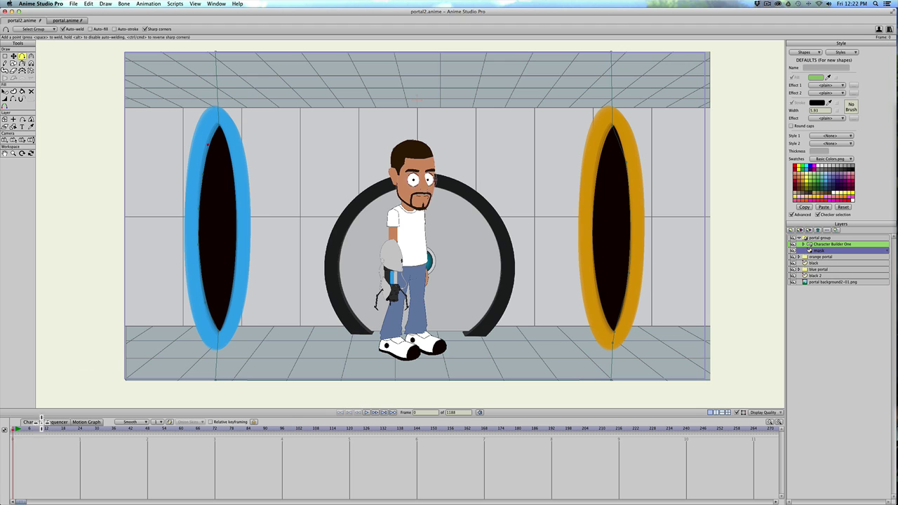
- Render frame 1 to verify the masking, then select the Character Builder One layer
key(g)
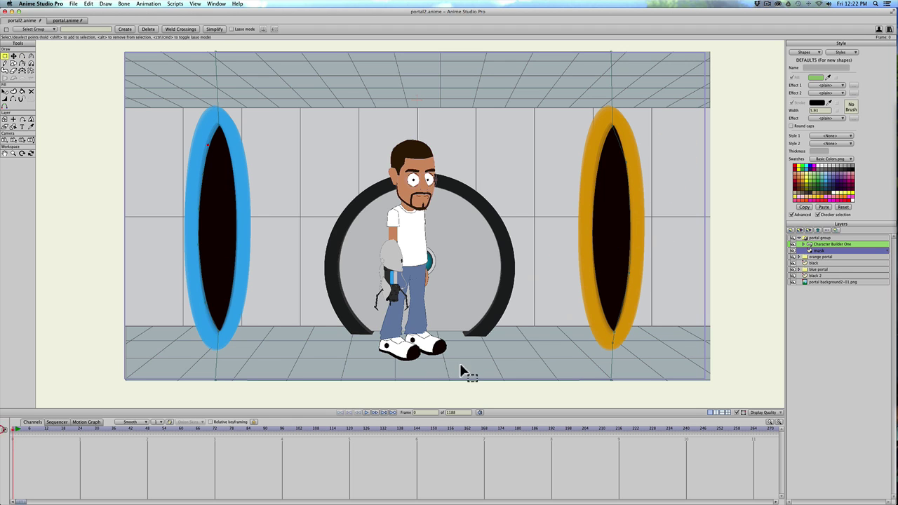
click(15, 429)
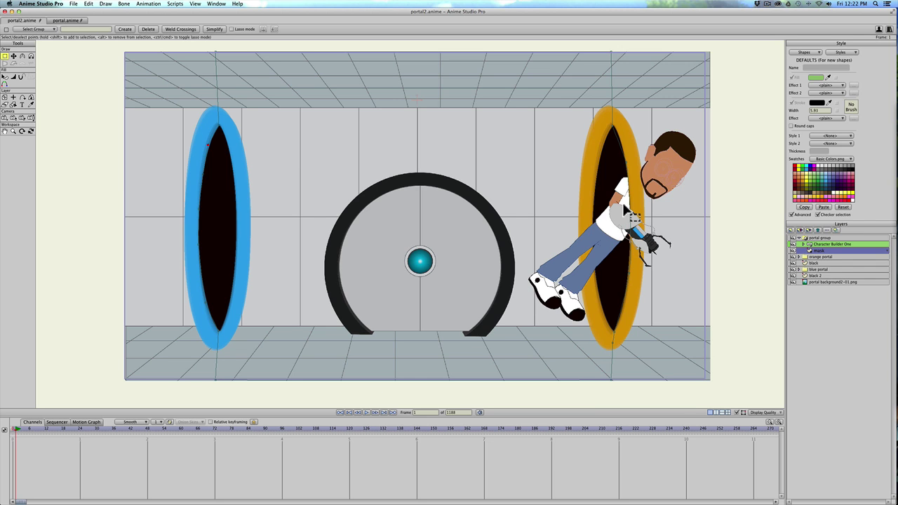
key(super+r)
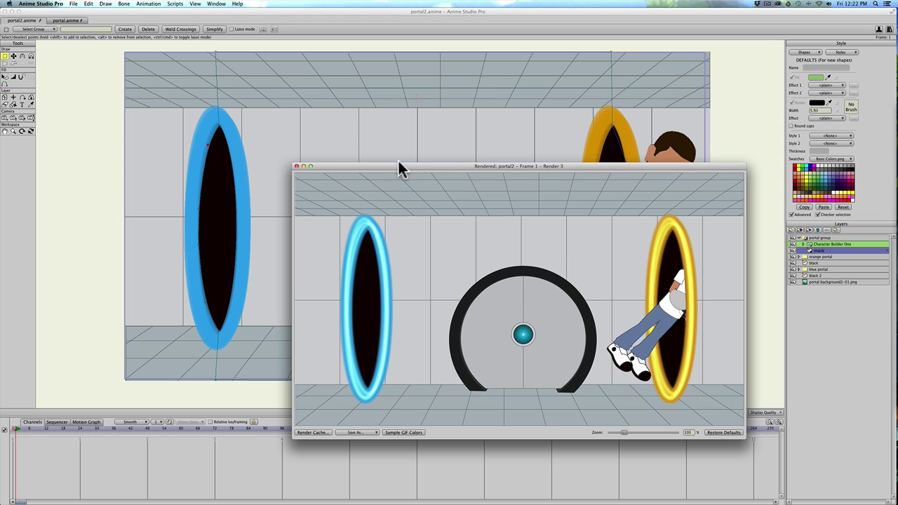
click(296, 166)
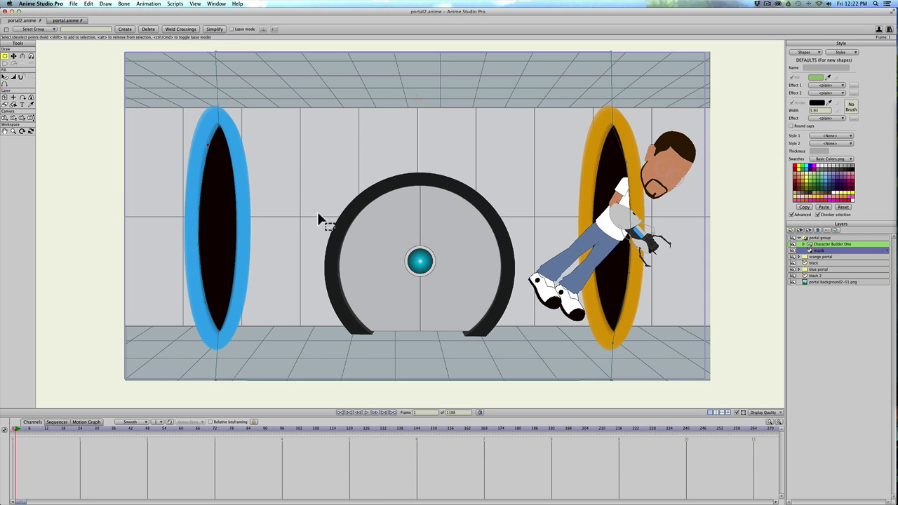
click(13, 429)
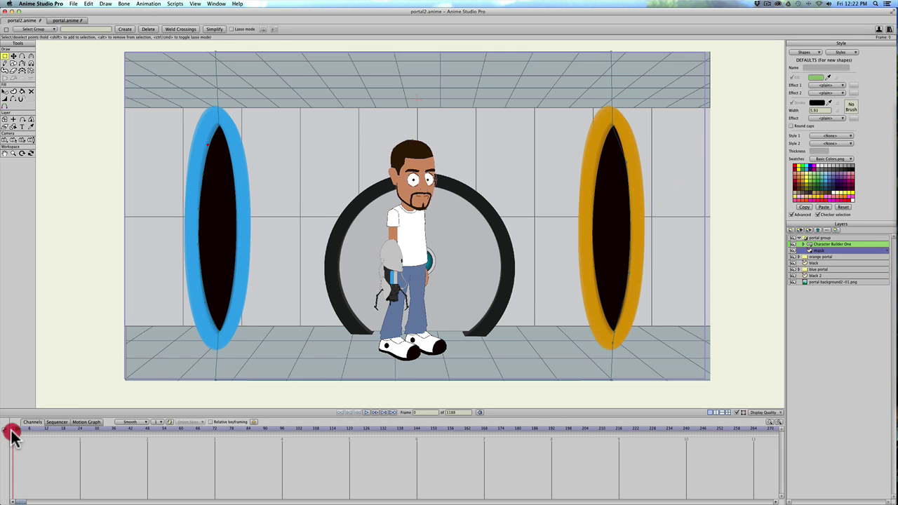
click(16, 429)
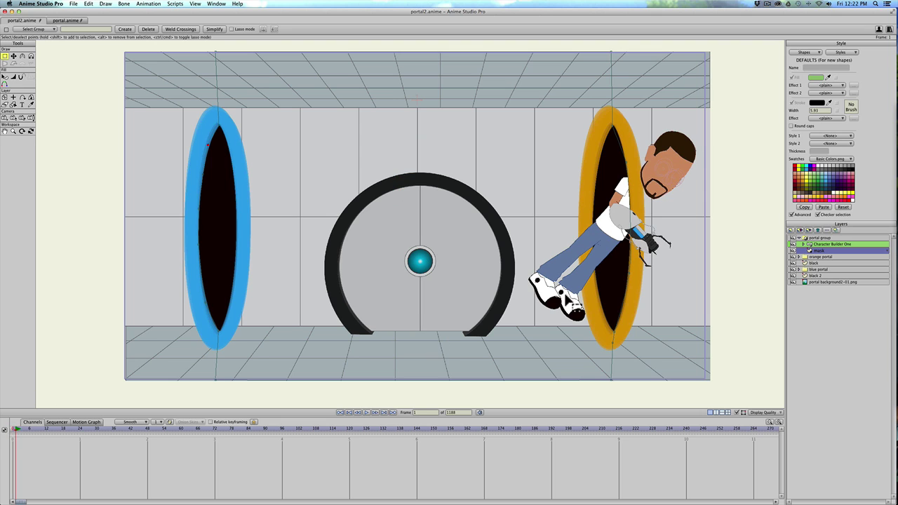
click(817, 244)
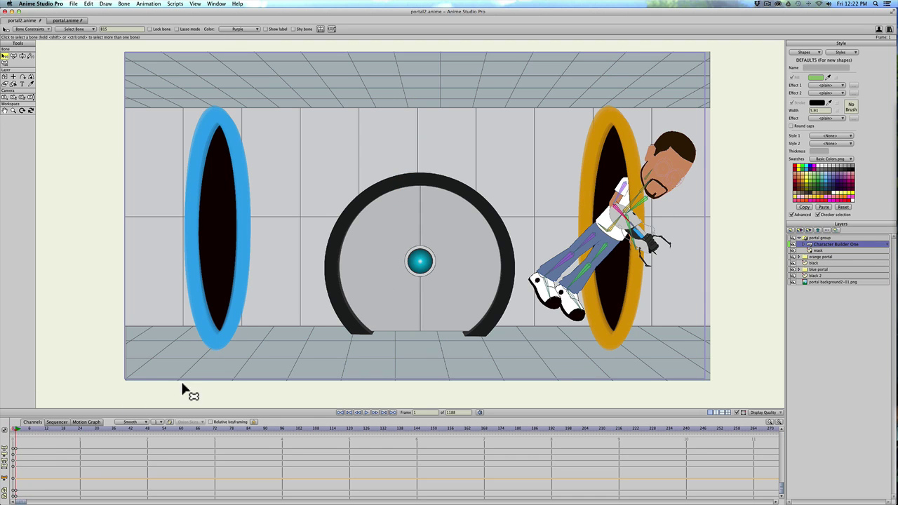
- Delete the frame-0 keyframes, select all the character's bones, and choose Transform Layer
drag(40, 449, 16, 496)
key(Delete)
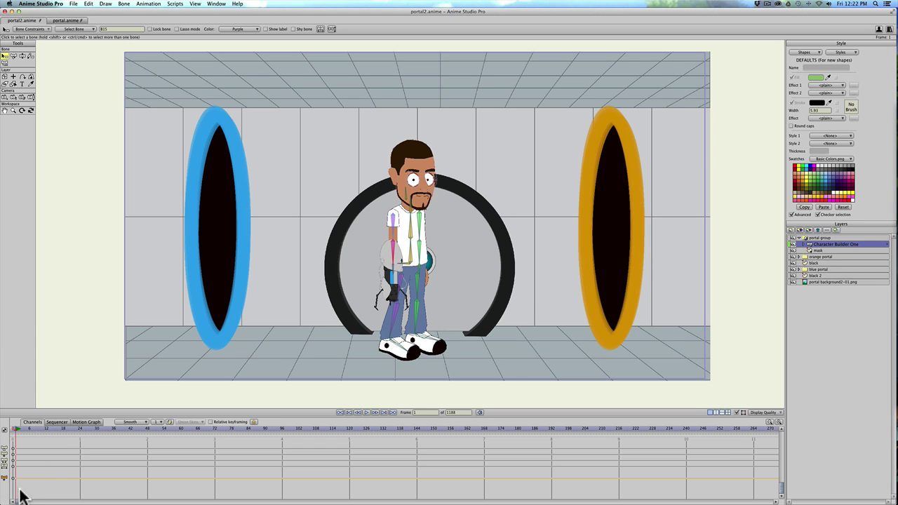
drag(15, 430, 17, 431)
key(super+a)
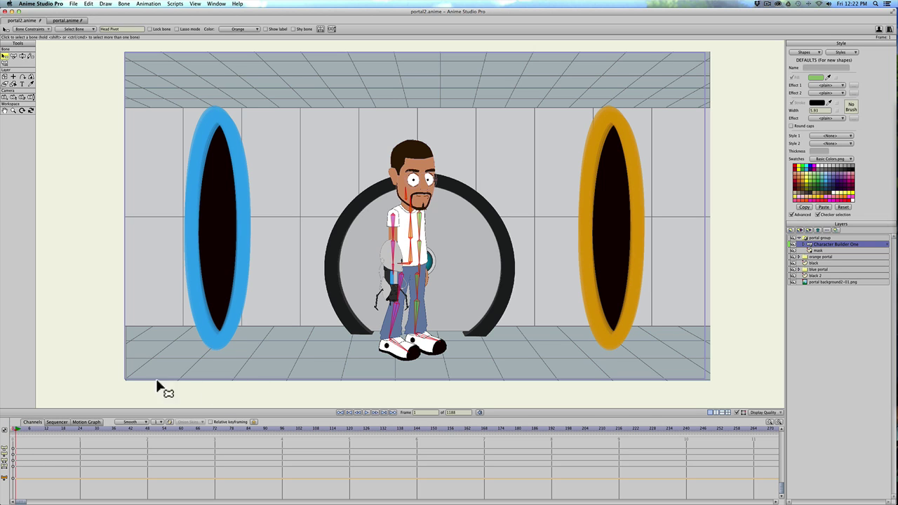
click(5, 76)
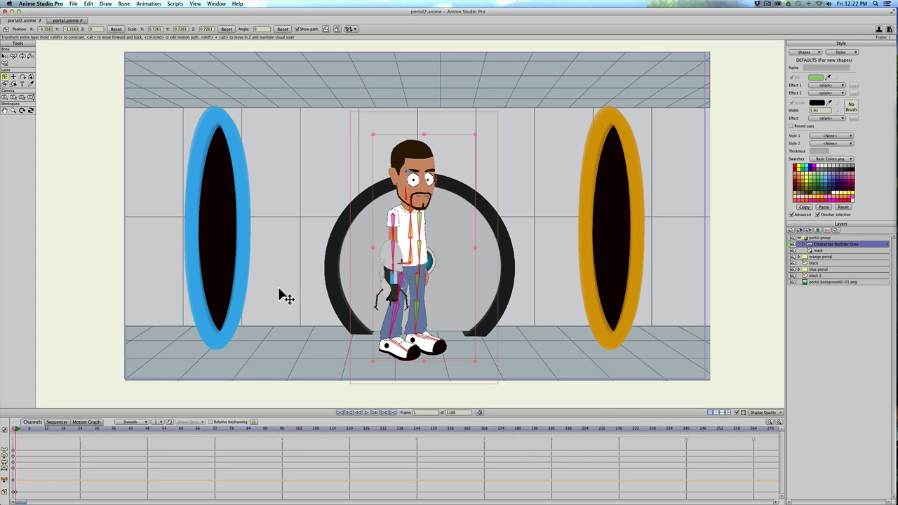
- At frame 24, move and tilt the character into the orange portal, then replay to frame 30
click(80, 429)
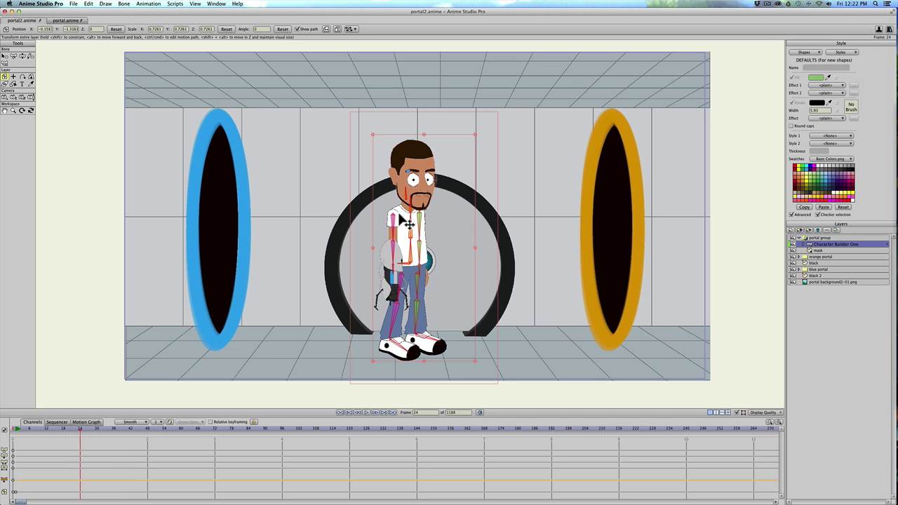
drag(405, 224, 604, 234)
drag(602, 139, 737, 238)
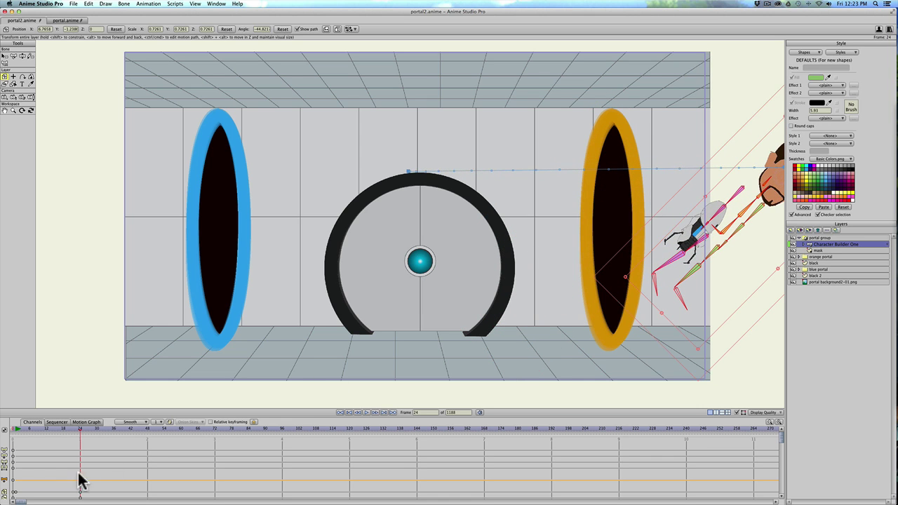
drag(21, 429, 106, 429)
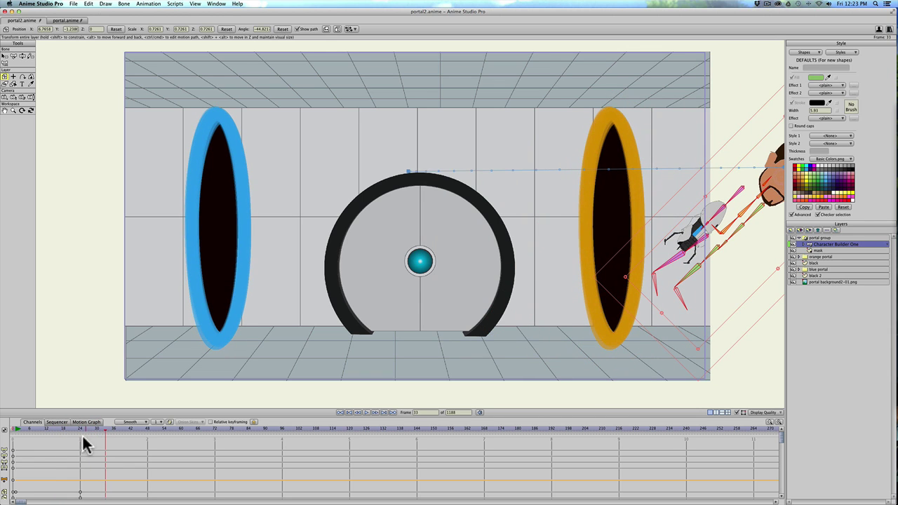
scroll(84, 443, down, 1)
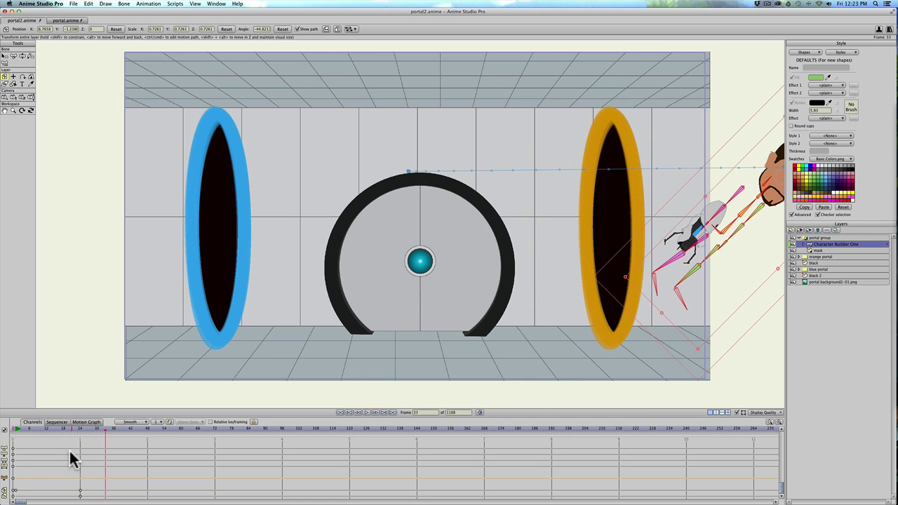
- Shift the frame-24 portal-entry key later and place the character just left of the blue portal at frame 49
click(80, 492)
drag(80, 493, 147, 494)
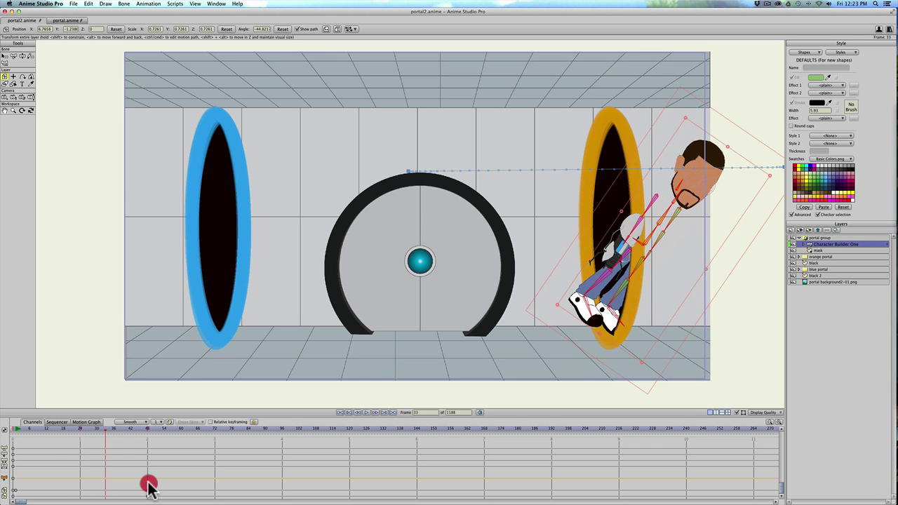
drag(26, 427, 154, 451)
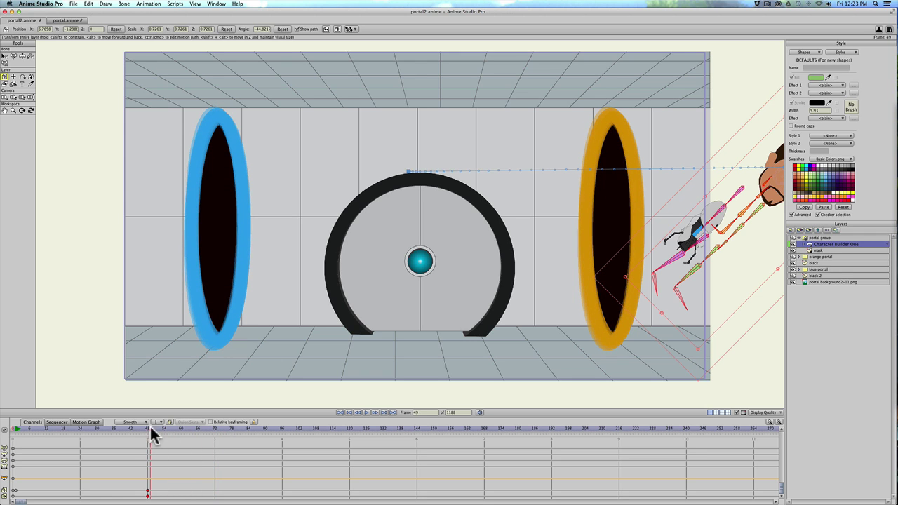
drag(717, 243, 80, 267)
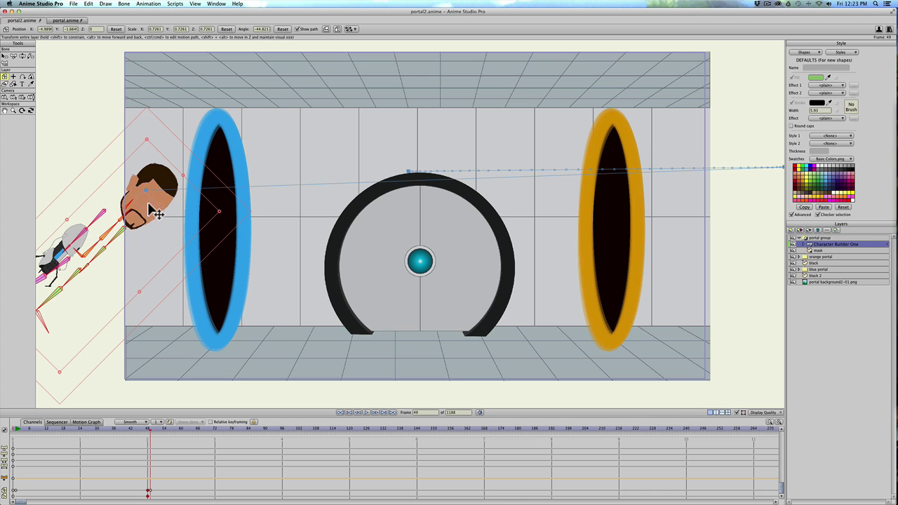
- At around frame 96, move the character out in front of the blue portal and replay the motion
drag(149, 429, 282, 438)
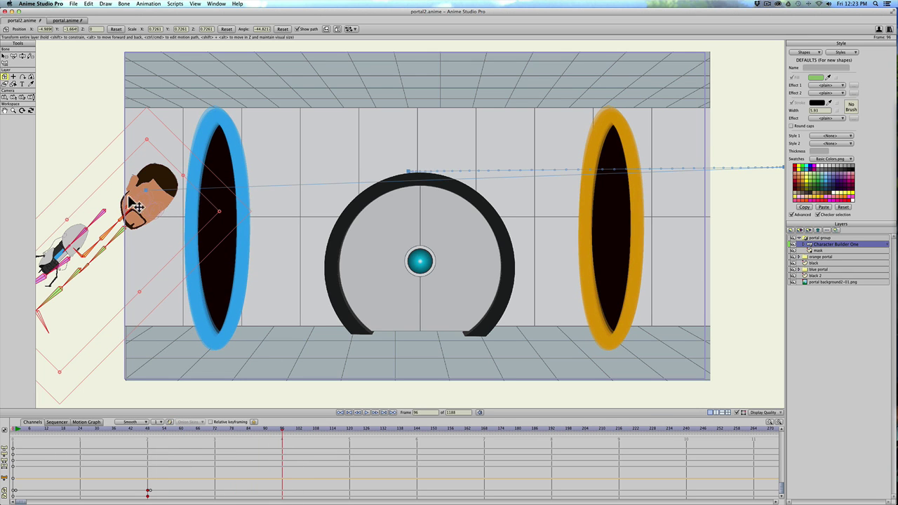
drag(139, 205, 374, 196)
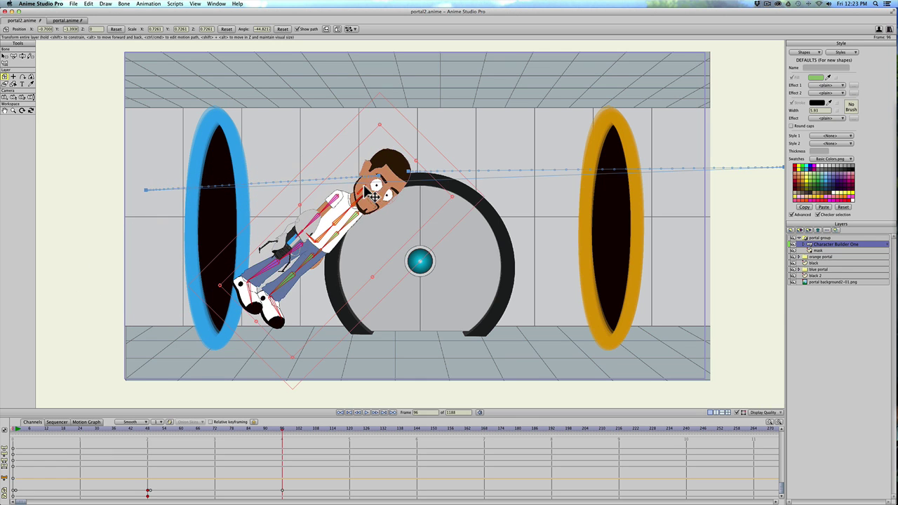
drag(20, 428, 351, 407)
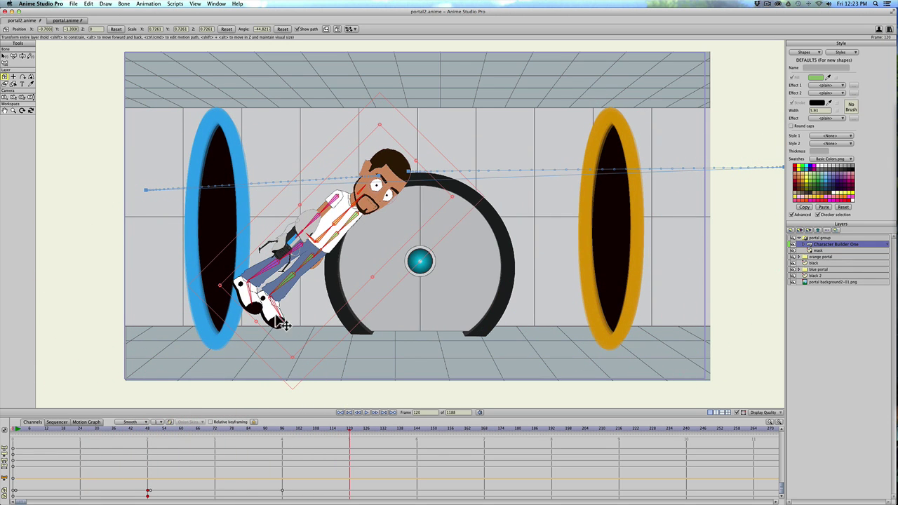
- At frame 120, centre the character under the arch and rotate it upright for the landing
drag(282, 324, 363, 331)
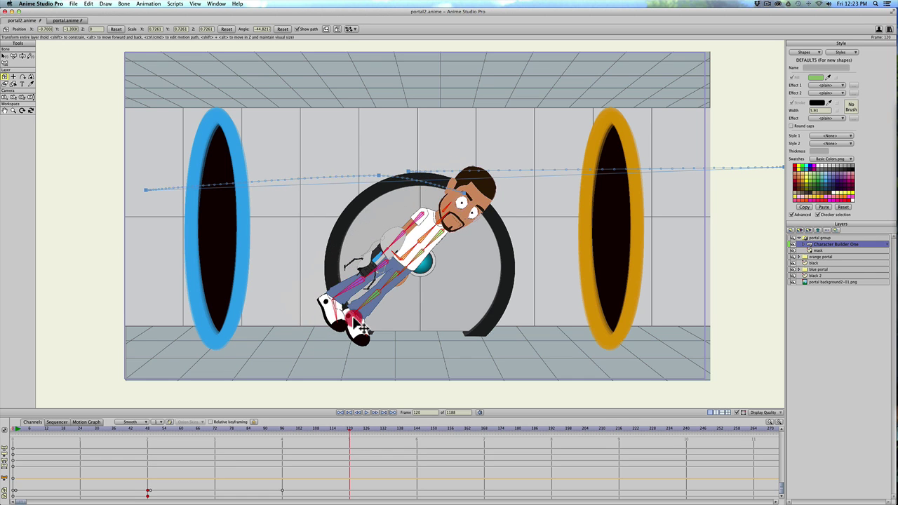
drag(426, 166, 396, 168)
drag(456, 284, 409, 269)
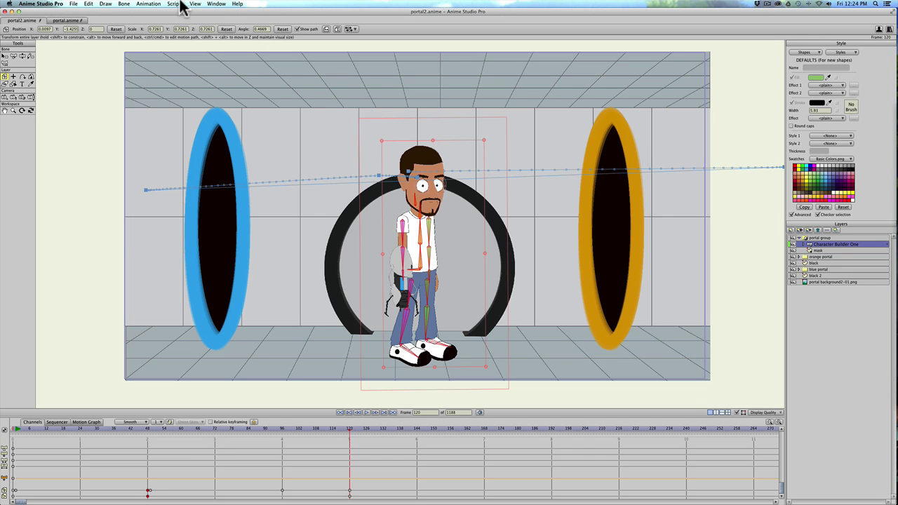
- Preview the finished portal animation from the File menu
click(72, 4)
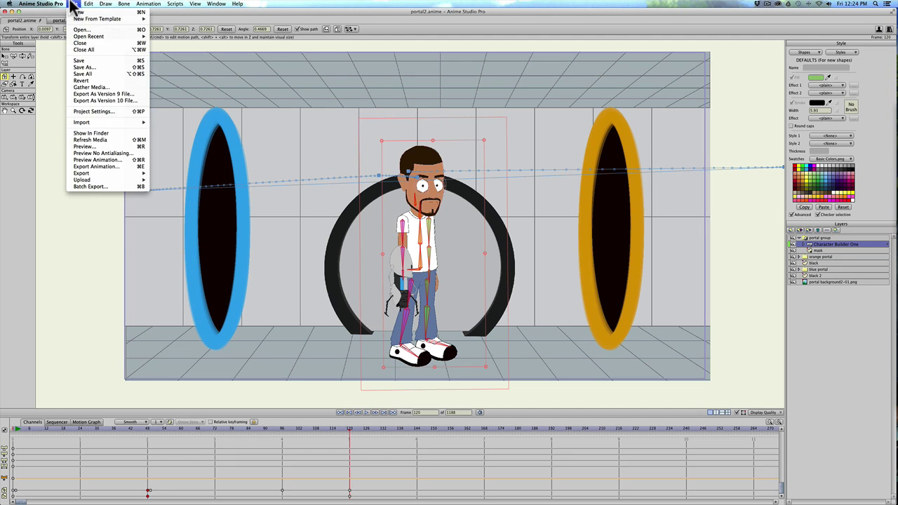